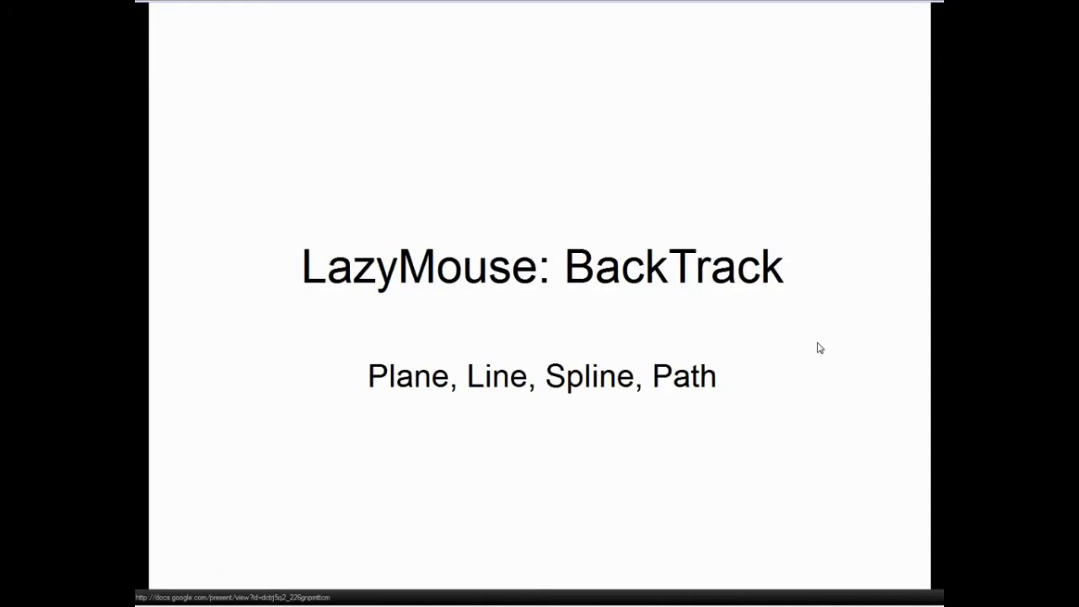
left_click(820, 348)
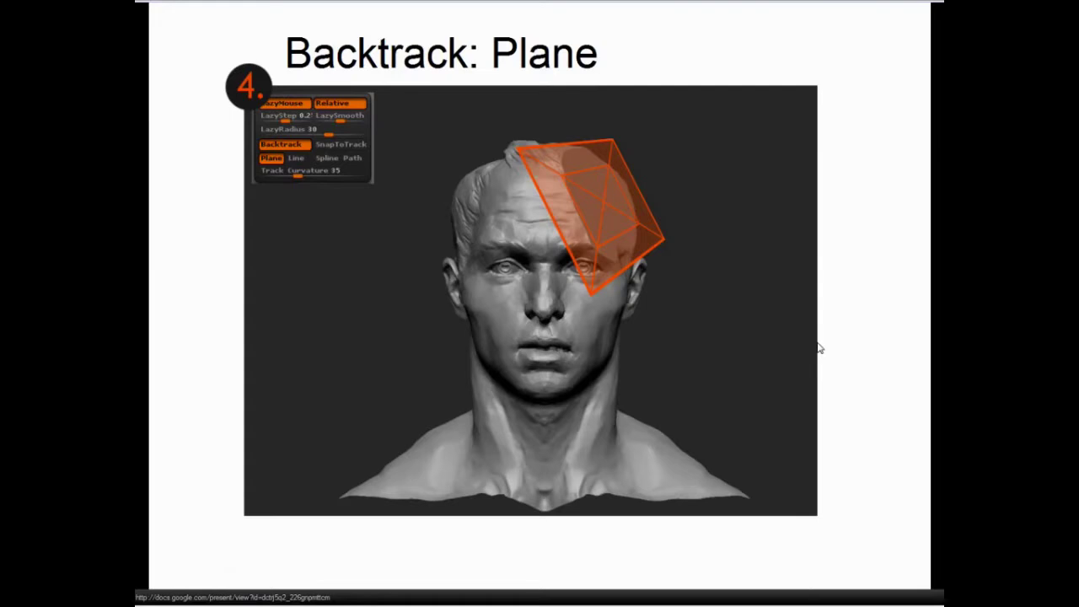
key("Right")
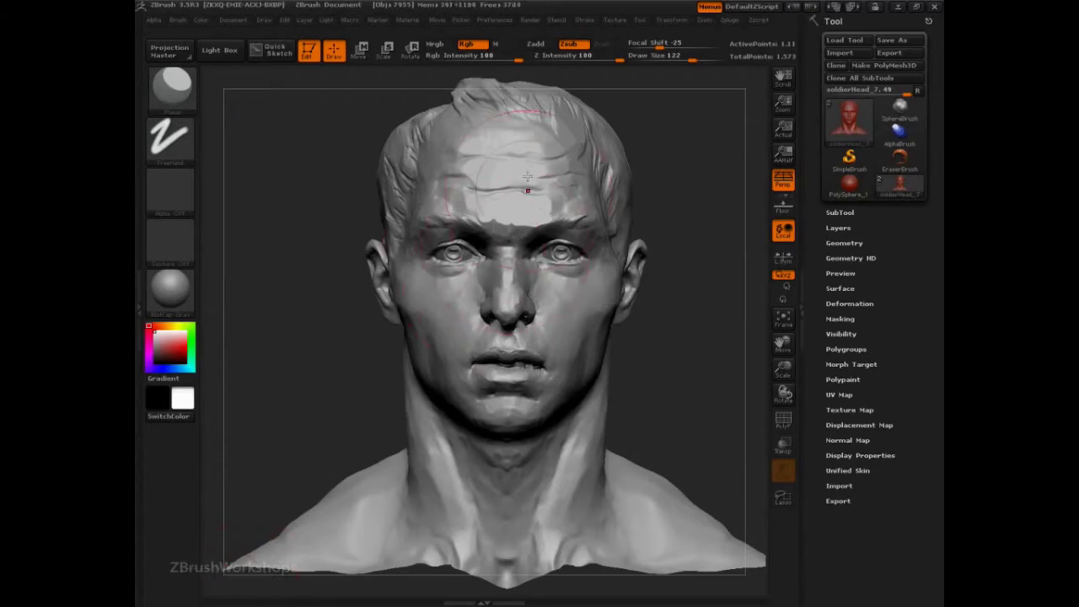
Step: Try a flat planar cut across the forehead in Plane Backtrack mode at draw size 56, and undo it
left_click(584, 21)
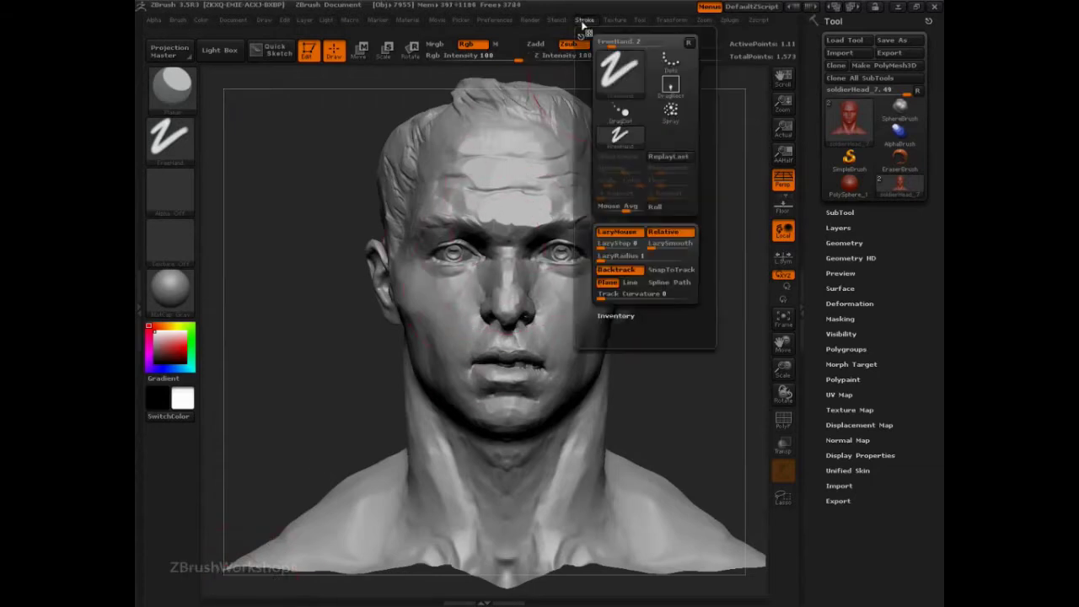
left_click(620, 284)
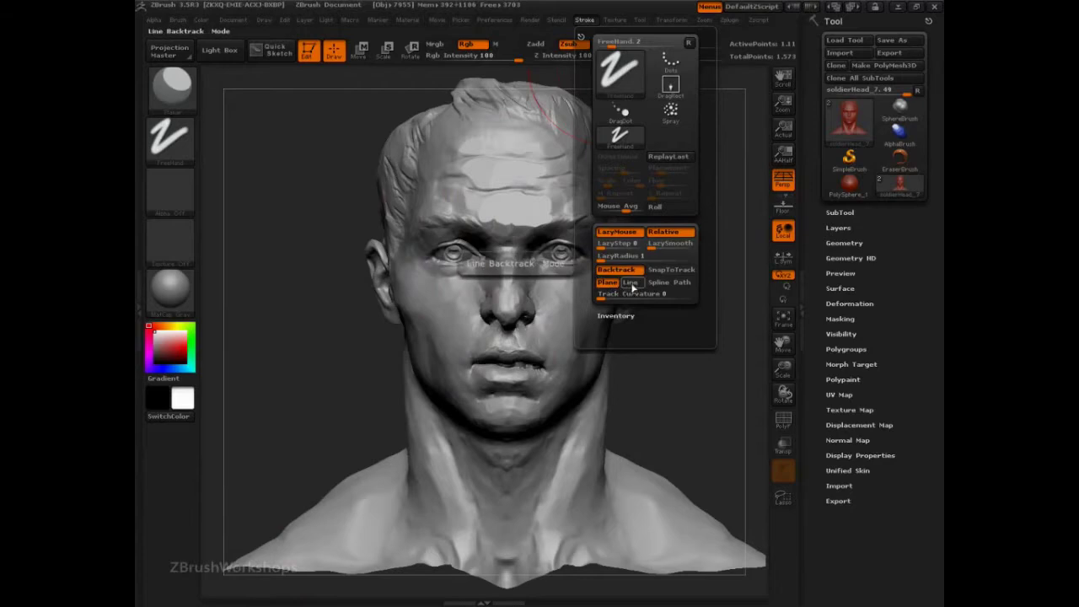
left_click(632, 287)
key("s")
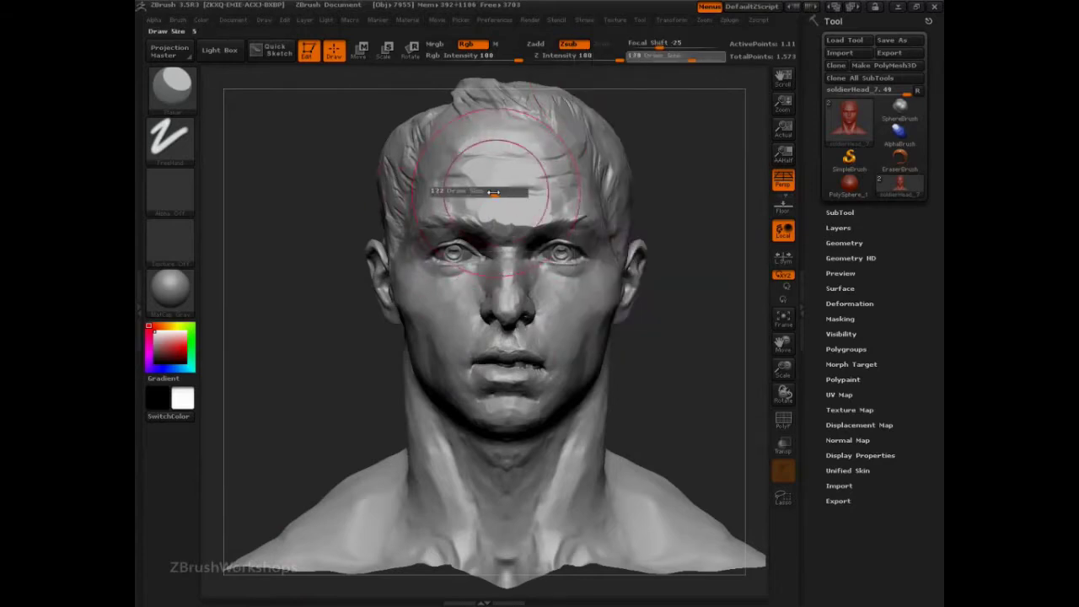
mouse_move(493, 195)
left_mouse_down()
mouse_move(428, 217)
mouse_move(542, 160)
mouse_move(584, 154)
mouse_move(597, 166)
mouse_move(577, 152)
mouse_move(427, 205)
mouse_move(506, 202)
mouse_move(582, 156)
mouse_move(442, 185)
mouse_move(525, 207)
left_mouse_up()
mouse_move(726, 193)
left_mouse_down()
mouse_move(666, 188)
mouse_move(674, 198)
mouse_move(575, 206)
mouse_move(642, 206)
left_mouse_up()
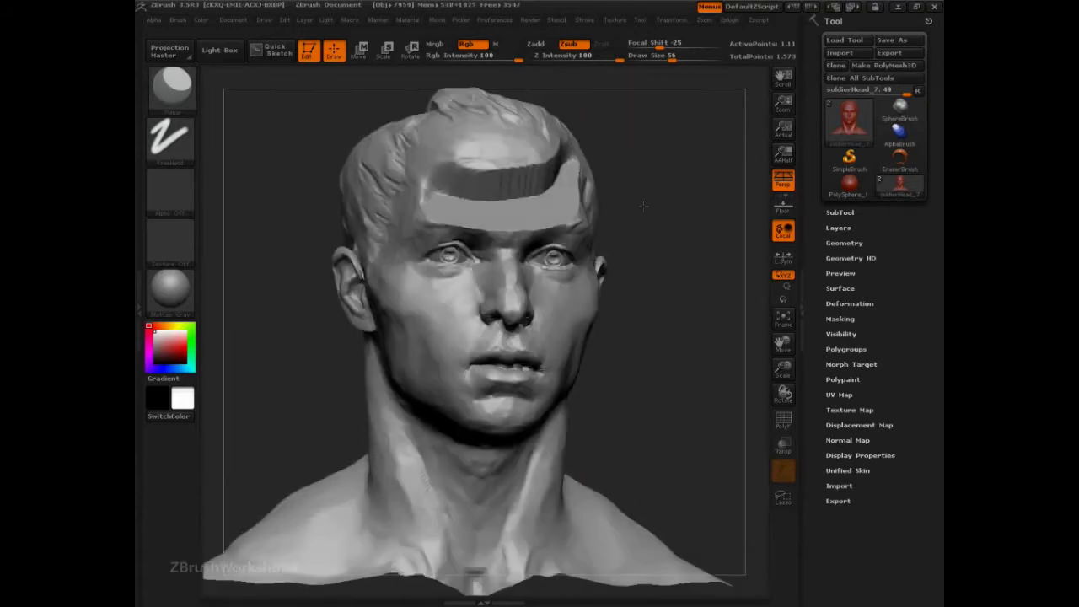
key("ctrl+z")
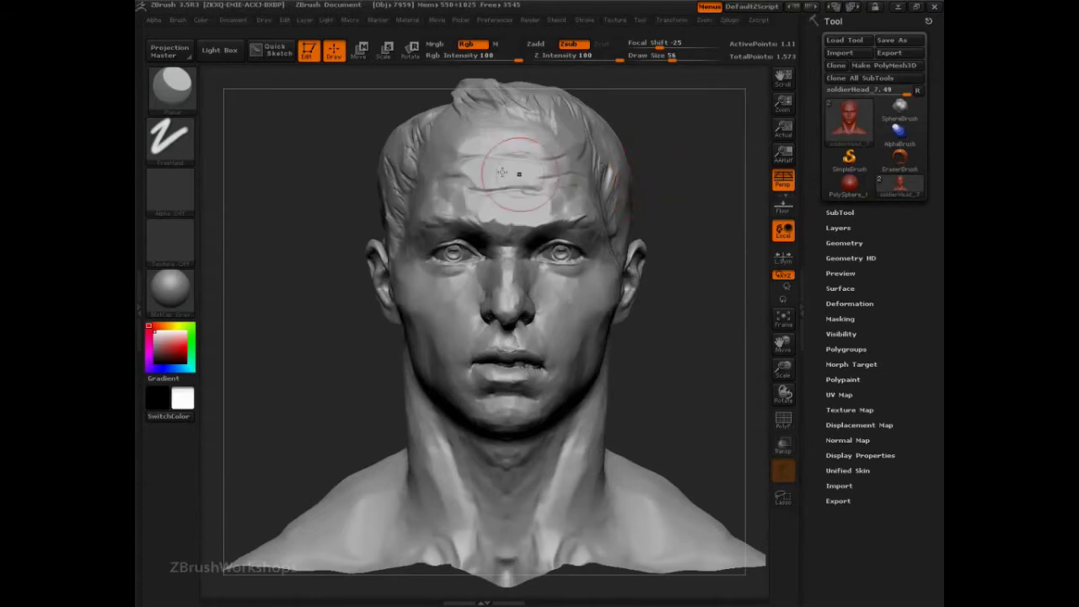
Step: Try further short planar strokes on the middle of the forehead and undo them
left_click_drag(501, 172, 506, 177)
left_click_drag(489, 139, 532, 160)
key("ctrl+z")
mouse_move(695, 304)
left_mouse_down()
mouse_move(369, 349)
mouse_move(414, 340)
left_mouse_up()
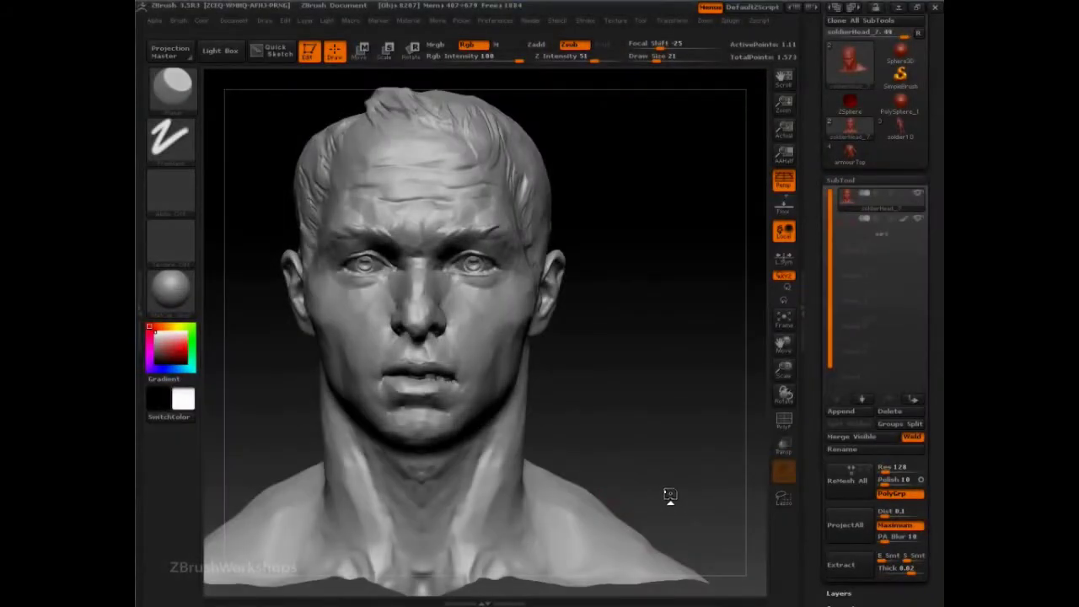
Step: Review the Backtrack modes in the stroke settings and select the PlanarSpline brush for the soldier head
left_click(585, 20)
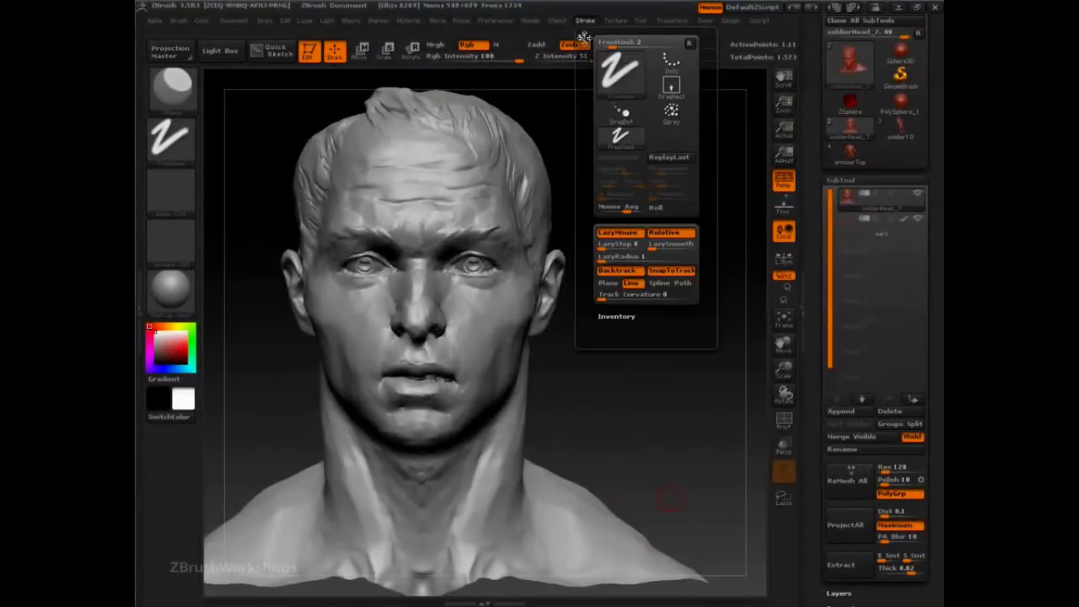
left_click(659, 284)
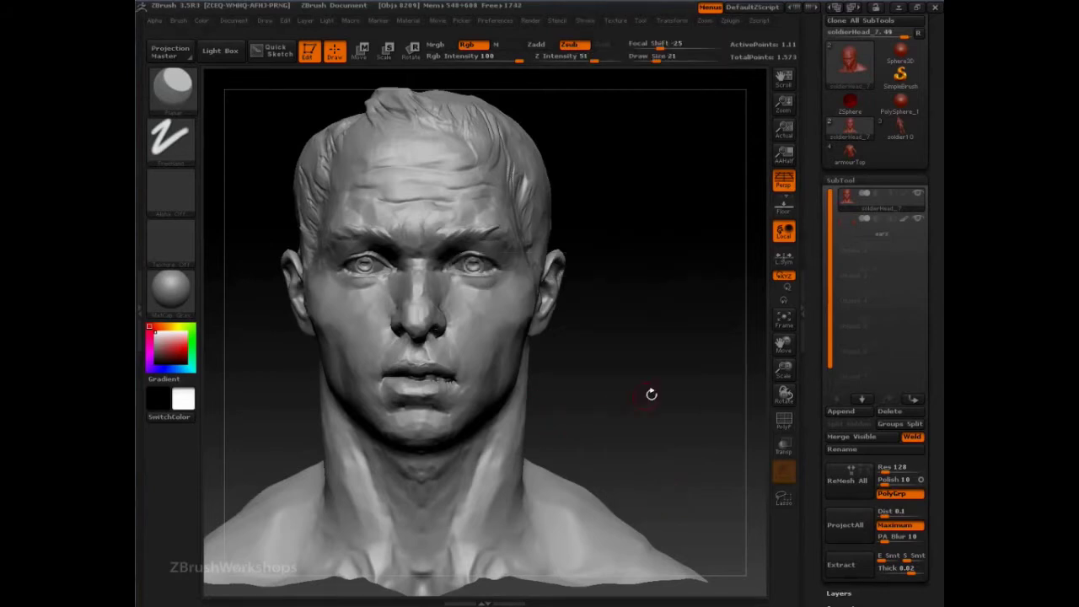
left_click_drag(651, 394, 599, 363)
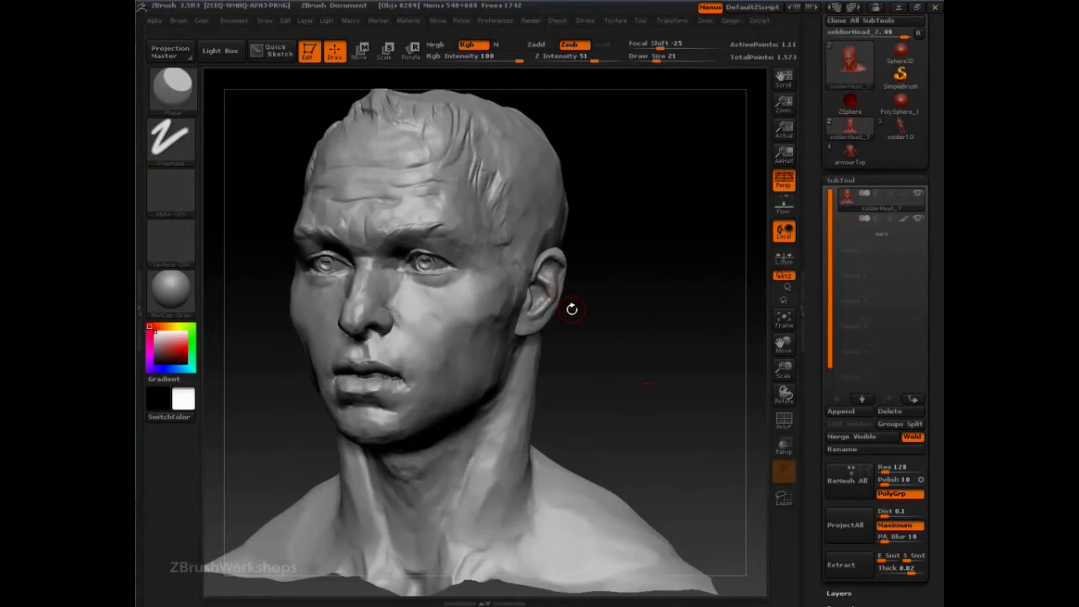
key("b")
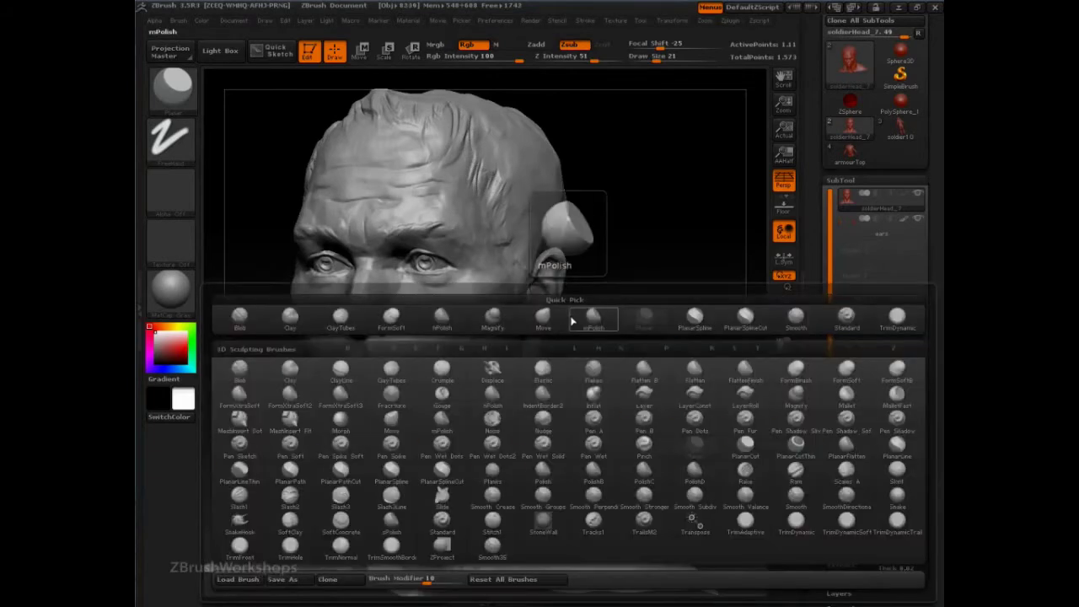
key("p")
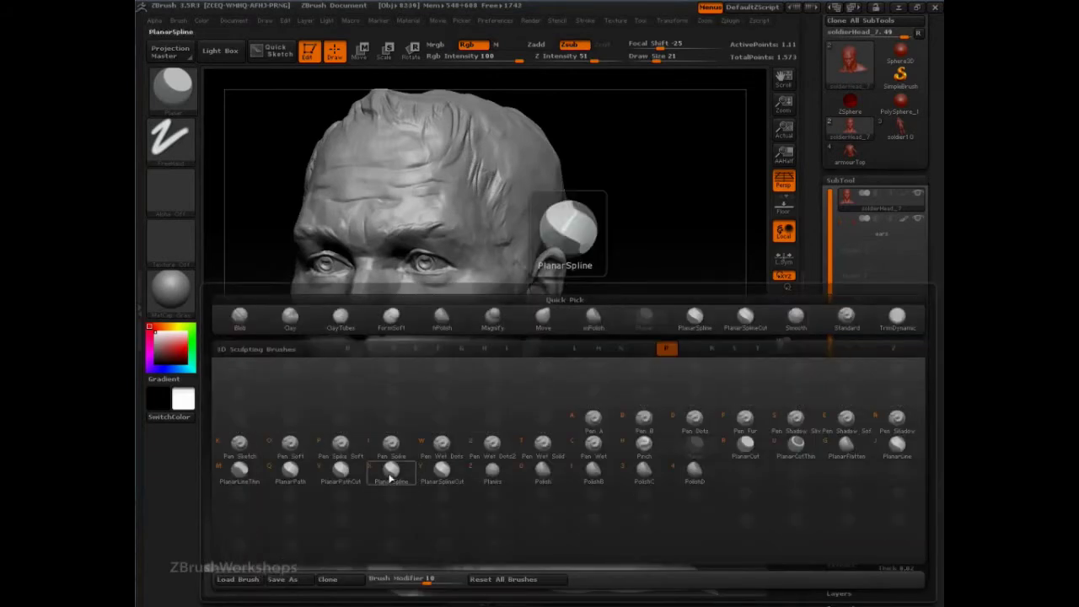
left_click(393, 479)
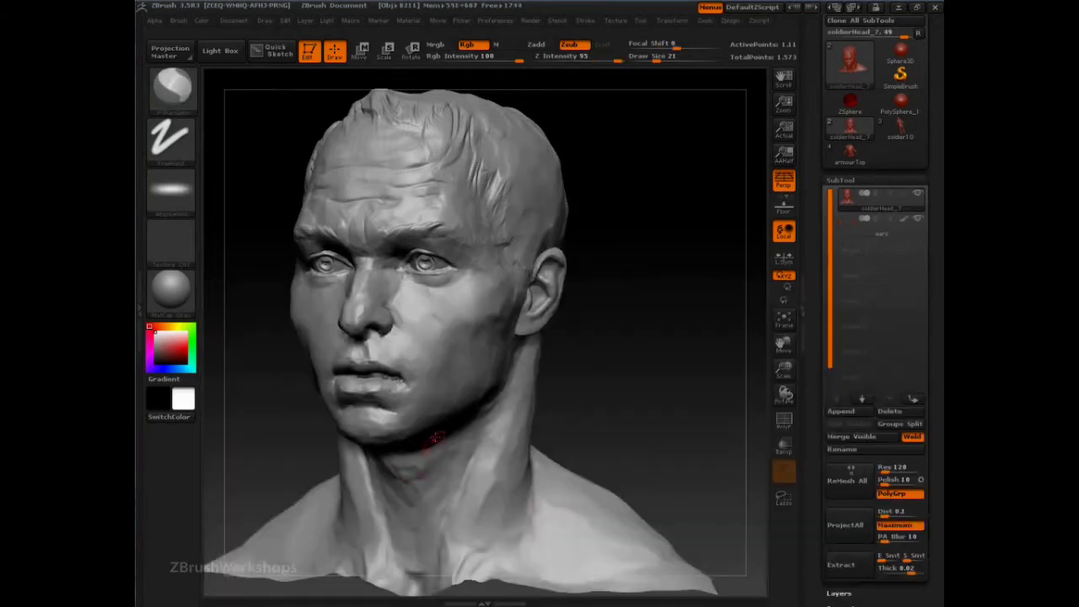
Step: Set the draw size to 72 and cut a flat band across the forehead toward the temple with the PlanarSpline brush
left_click(585, 20)
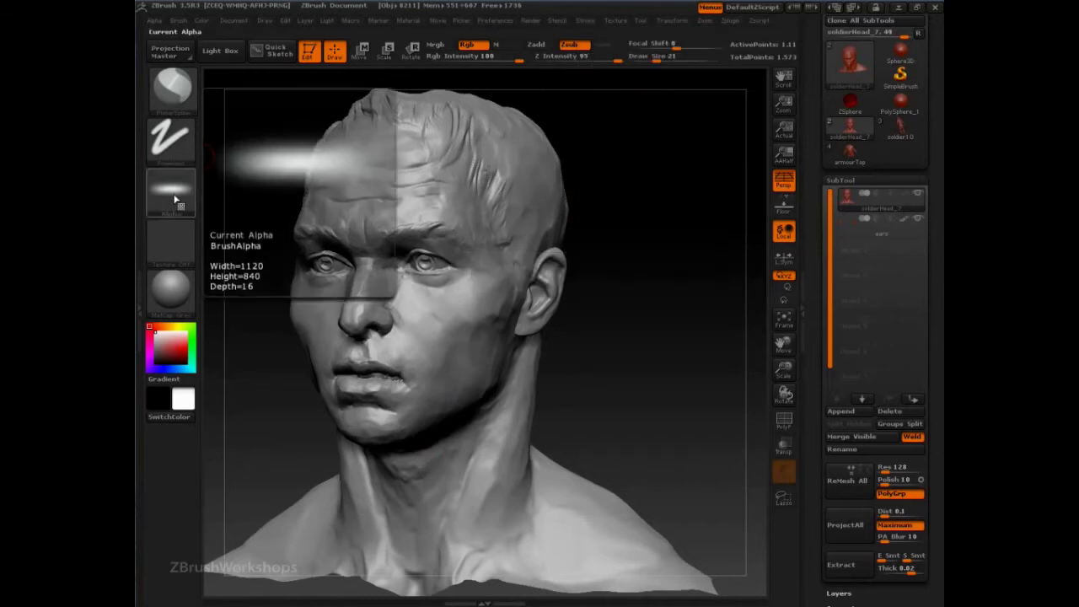
left_click(177, 21)
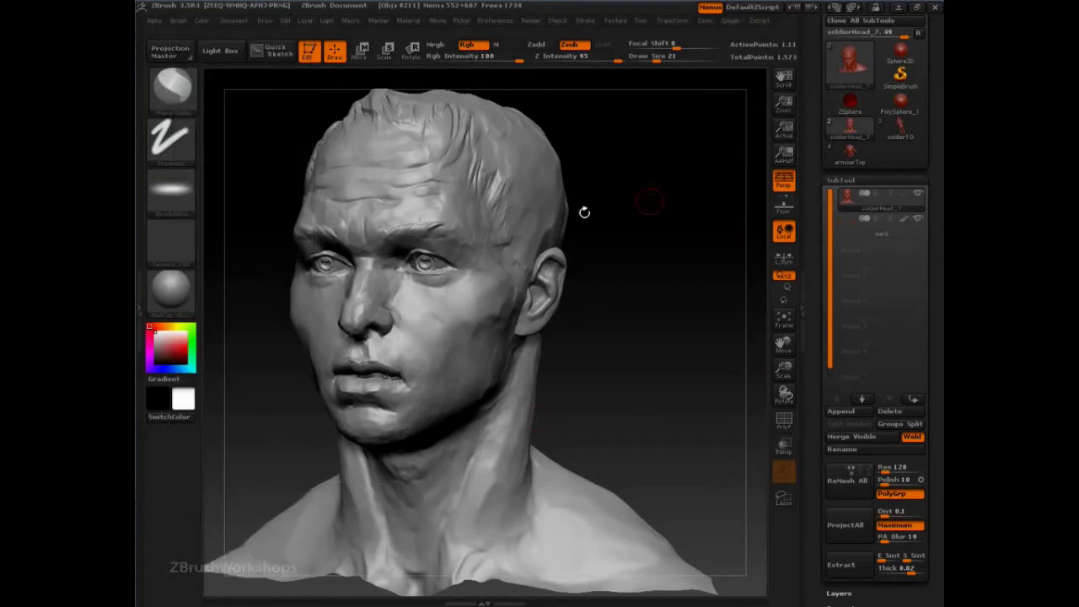
key("s")
left_click_drag(425, 292, 449, 290)
left_click_drag(663, 225, 709, 220)
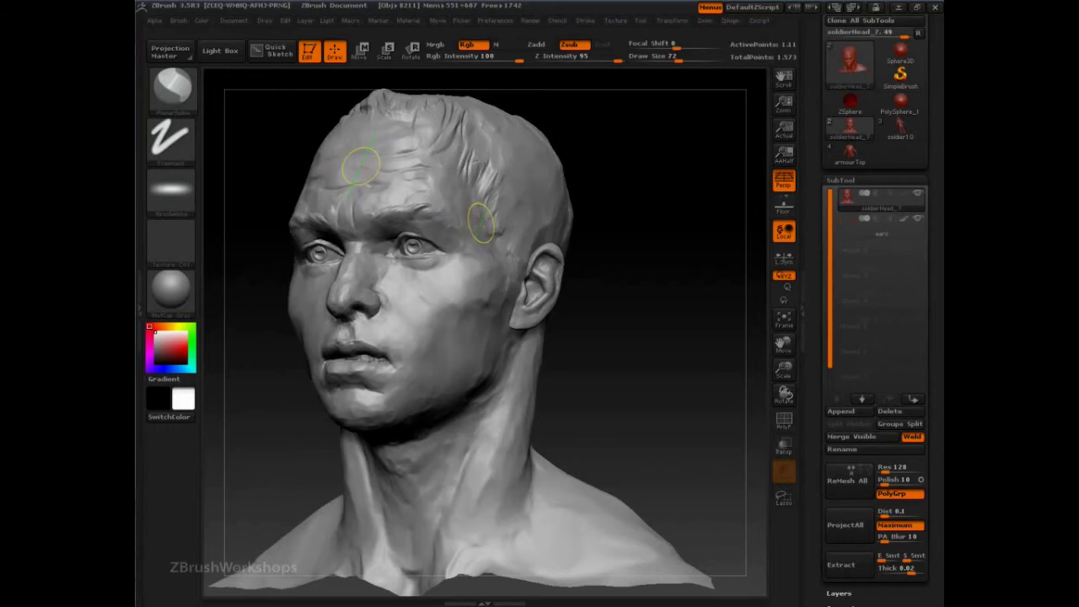
mouse_move(479, 223)
left_mouse_down()
mouse_move(368, 174)
mouse_move(489, 242)
left_mouse_up()
left_click_drag(687, 245, 687, 207)
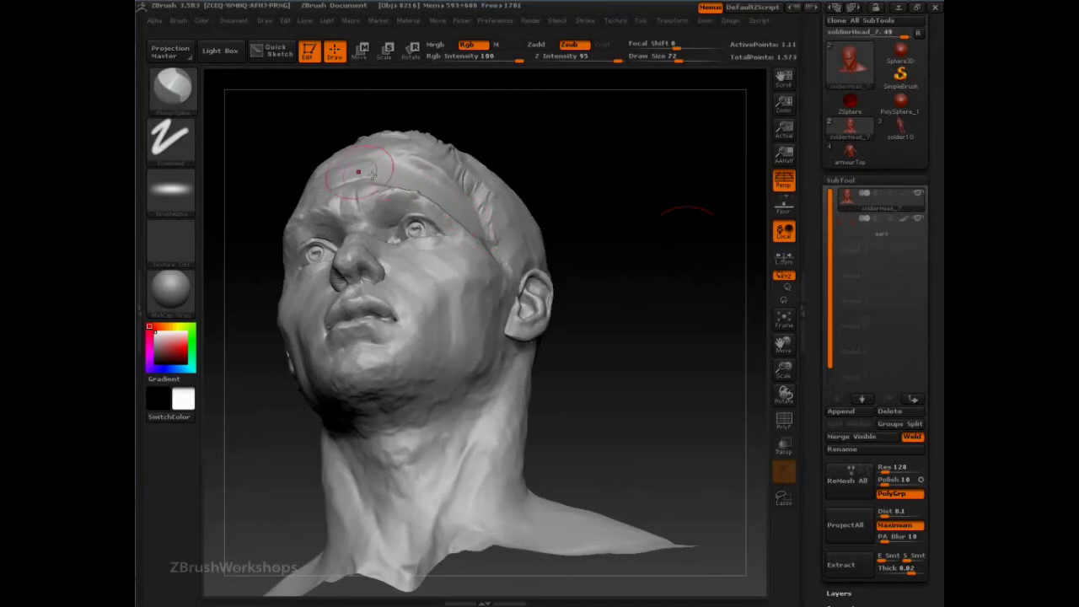
left_click_drag(660, 222, 663, 264)
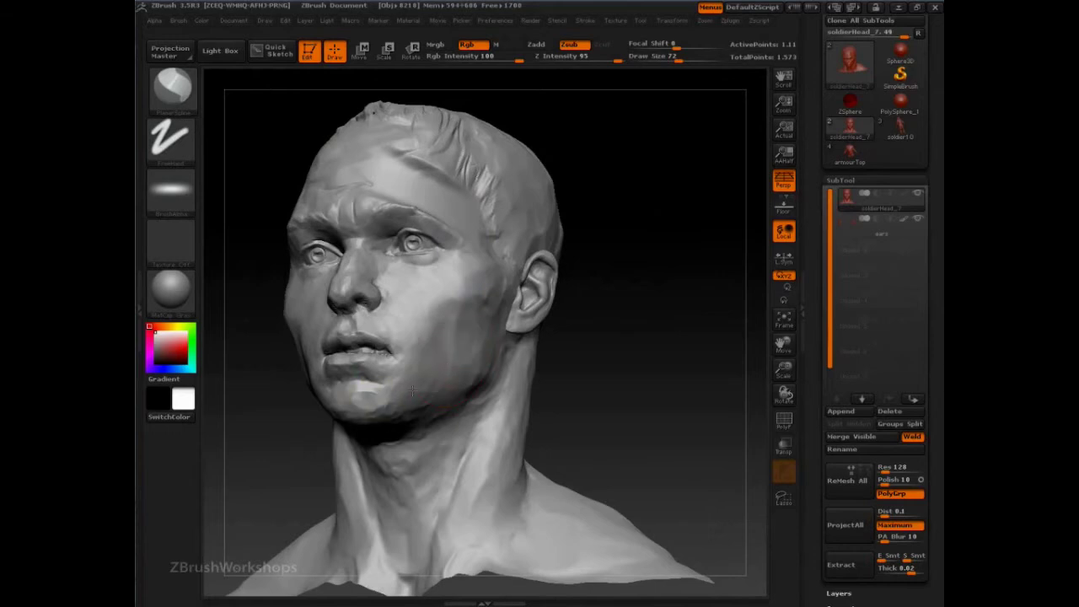
Step: Cut flat facets over the cheek, cheekbone and temple with PlanarSpline strokes in Line Backtrack mode
mouse_move(477, 315)
left_mouse_down()
mouse_move(438, 280)
mouse_move(427, 286)
left_mouse_up()
left_click_drag(472, 260, 463, 323)
left_click_drag(448, 206, 449, 230)
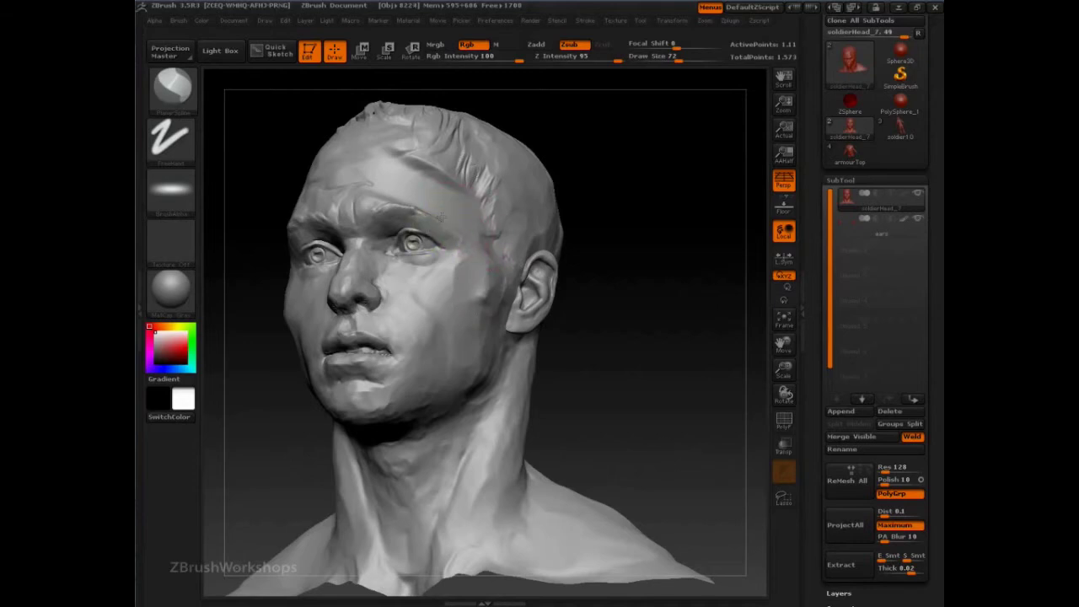
mouse_move(460, 162)
left_mouse_down()
mouse_move(435, 180)
mouse_move(420, 154)
mouse_move(430, 165)
left_mouse_up()
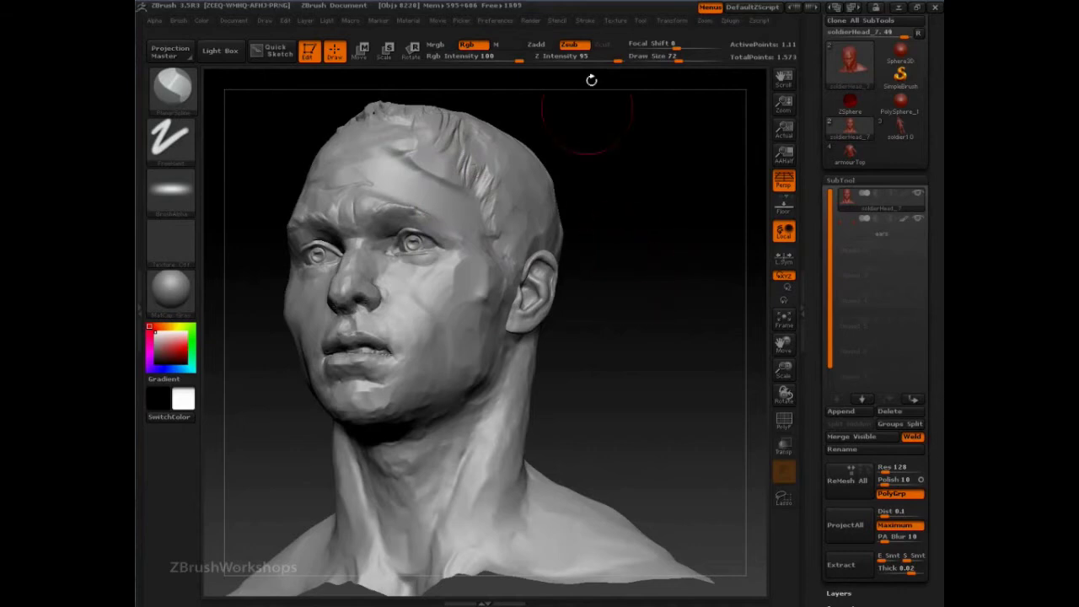
left_click(585, 21)
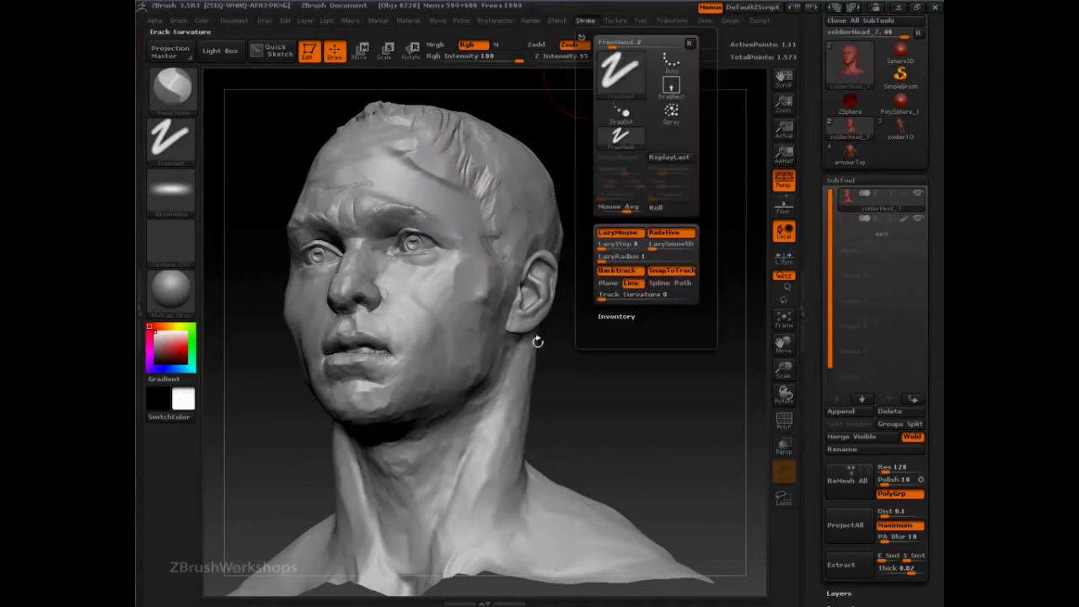
left_click_drag(479, 272, 440, 337)
mouse_move(429, 289)
left_mouse_down()
mouse_move(435, 301)
mouse_move(430, 287)
left_mouse_up()
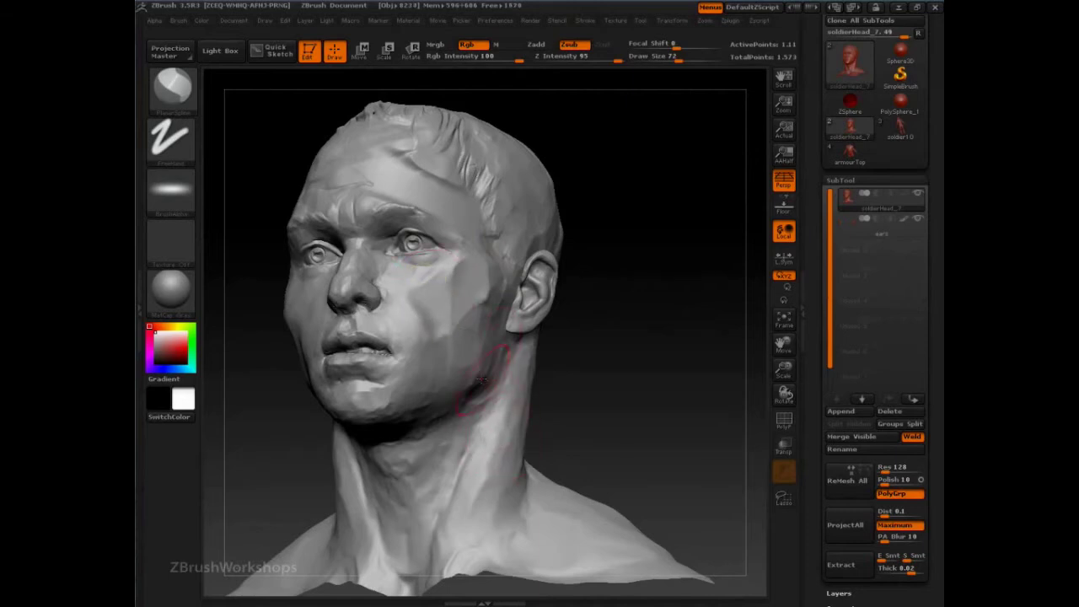
Step: Undo the planar test strokes on the head and set Backtrack to Spline mode with a raised Track Curvature
left_click(585, 20)
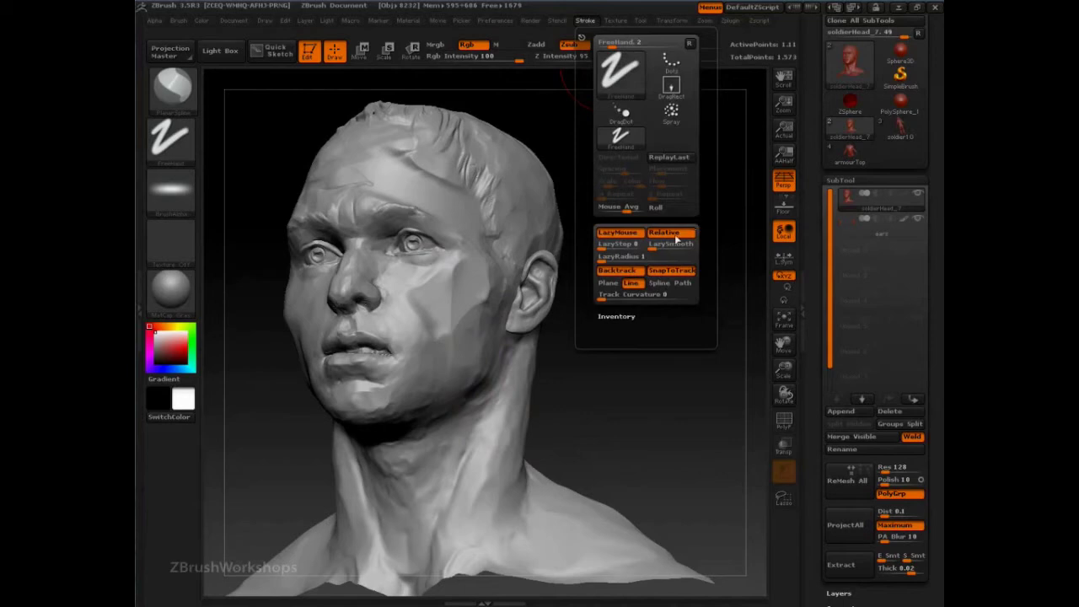
left_click(663, 285)
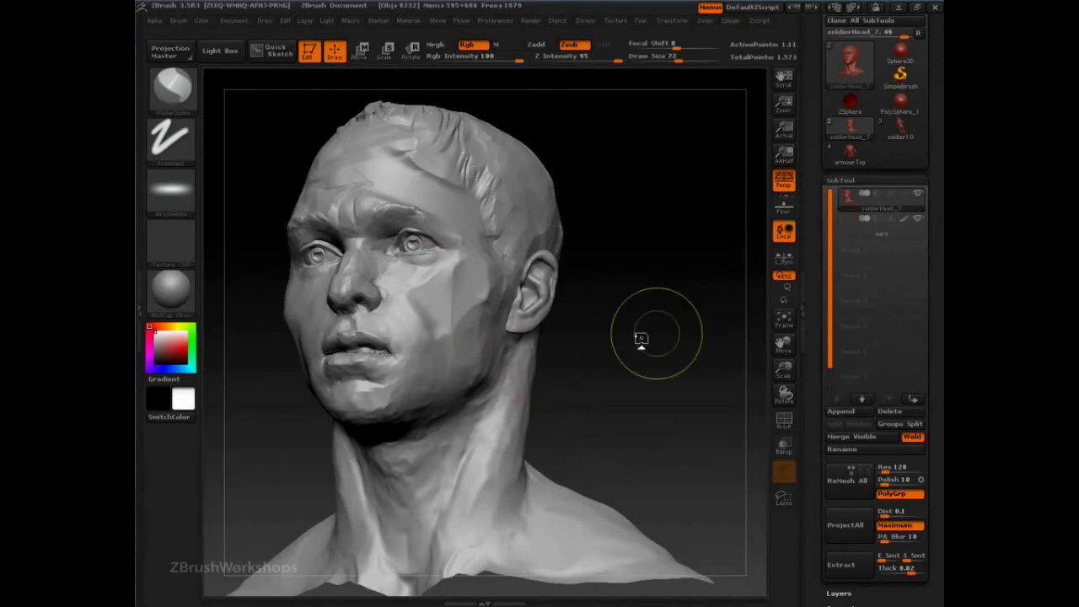
key("ctrl+z")
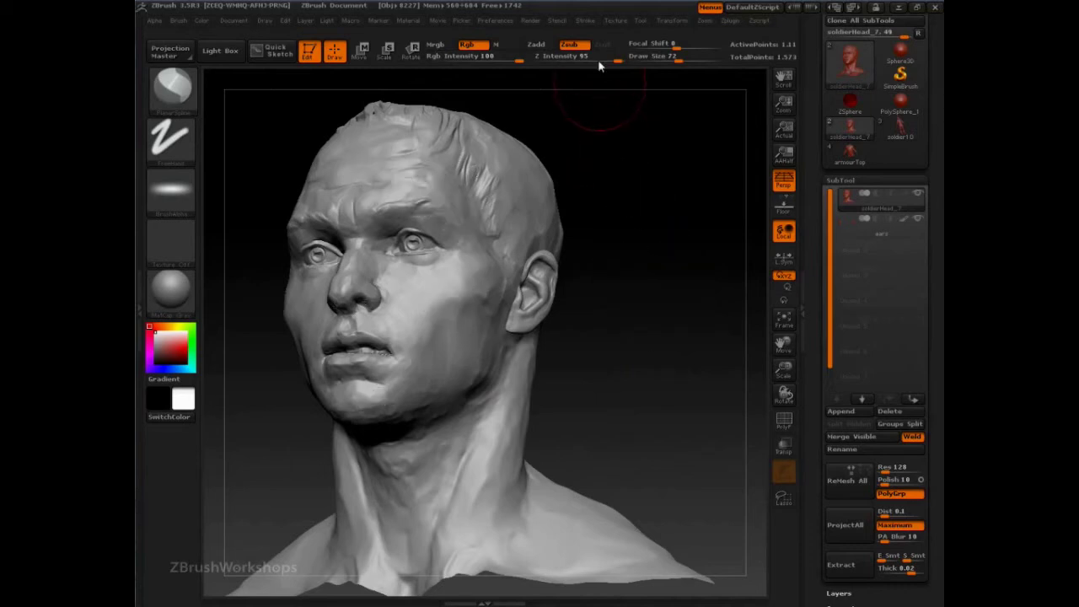
left_click(585, 20)
left_click_drag(650, 295, 665, 295)
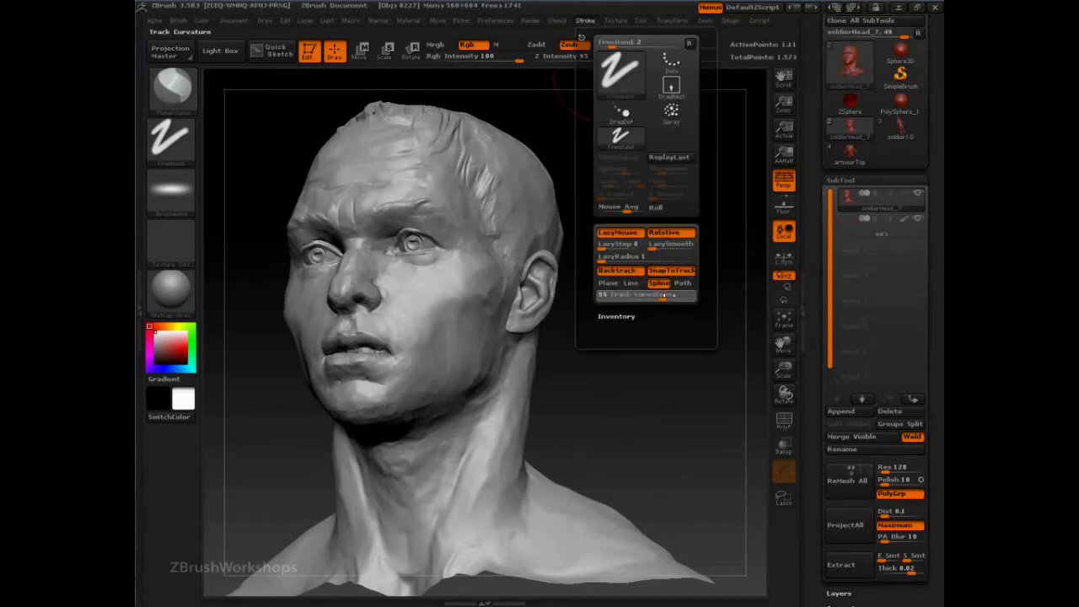
Step: Set the draw size to 120 and carve a curved spline stroke across the forehead
key("s")
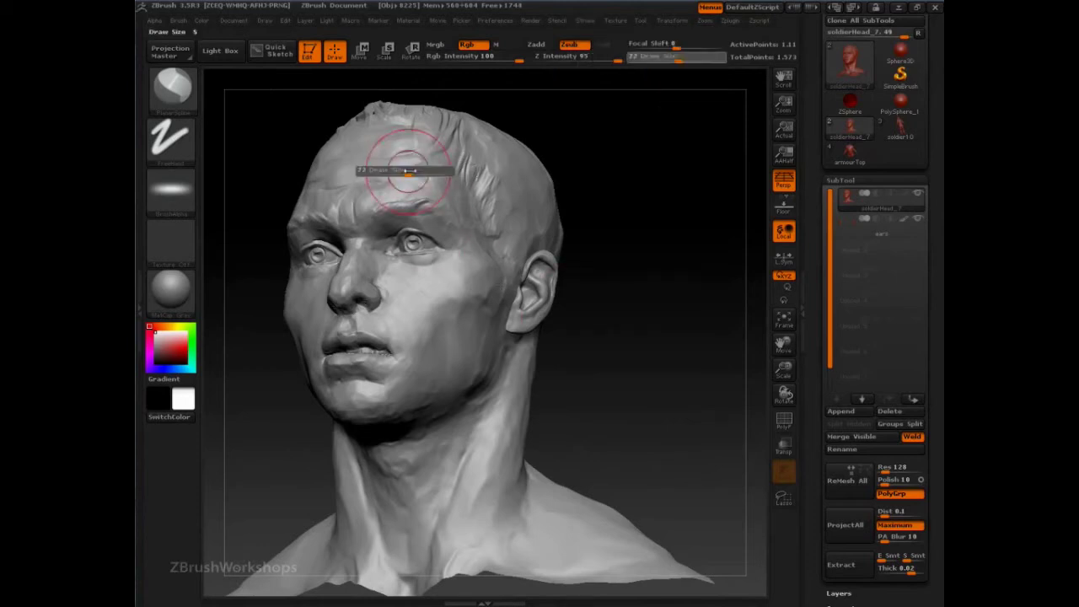
mouse_move(373, 166)
left_mouse_down()
mouse_move(490, 211)
mouse_move(430, 167)
mouse_move(341, 191)
left_mouse_up()
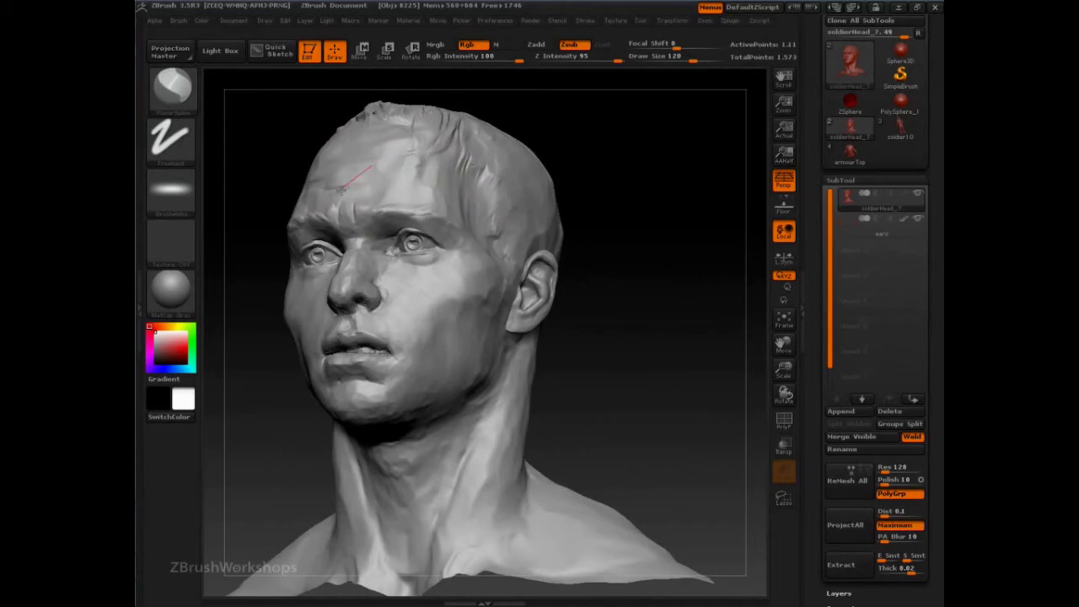
left_click_drag(607, 234, 468, 213)
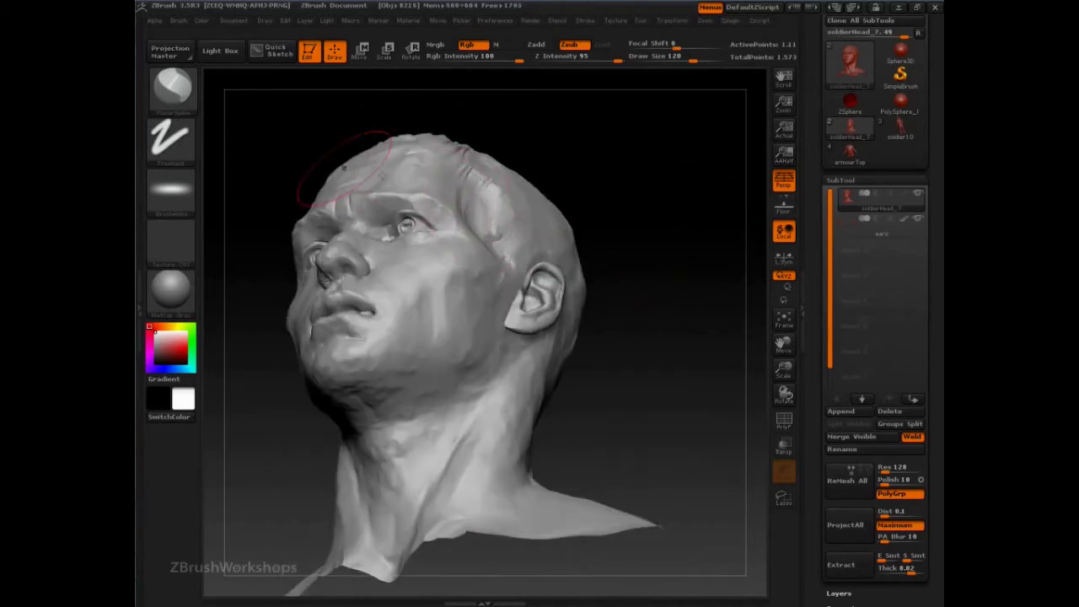
Step: Switch to the armourTop tool and bring its shoulder plate into close view
left_click_drag(850, 154, 686, 278)
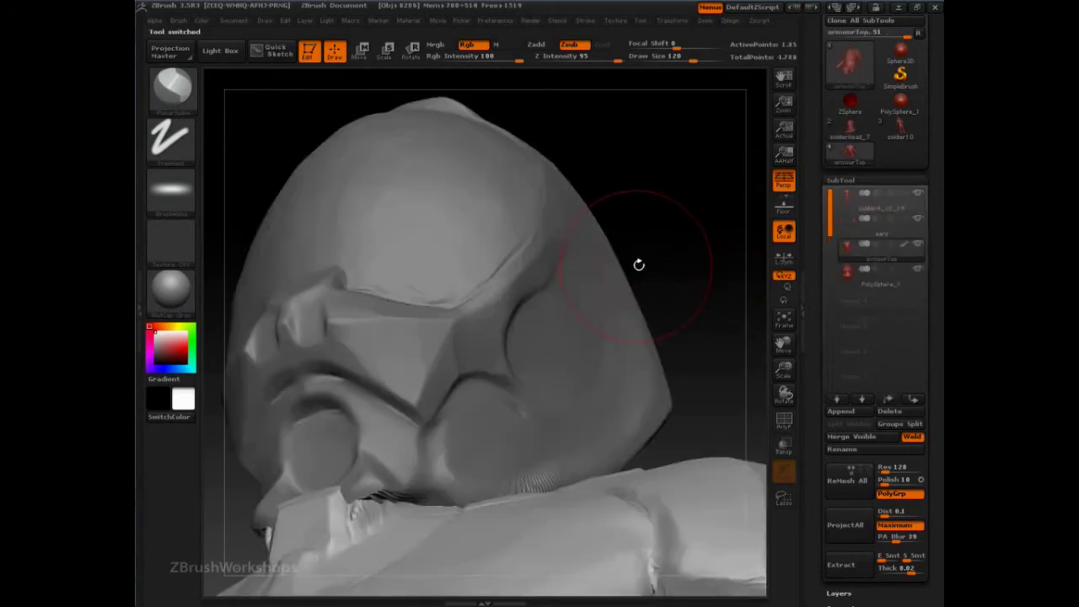
key("f")
mouse_move(703, 229)
left_mouse_down()
mouse_move(697, 314)
mouse_move(661, 323)
mouse_move(674, 312)
mouse_move(721, 362)
mouse_move(663, 339)
mouse_move(652, 279)
mouse_move(704, 294)
left_mouse_up()
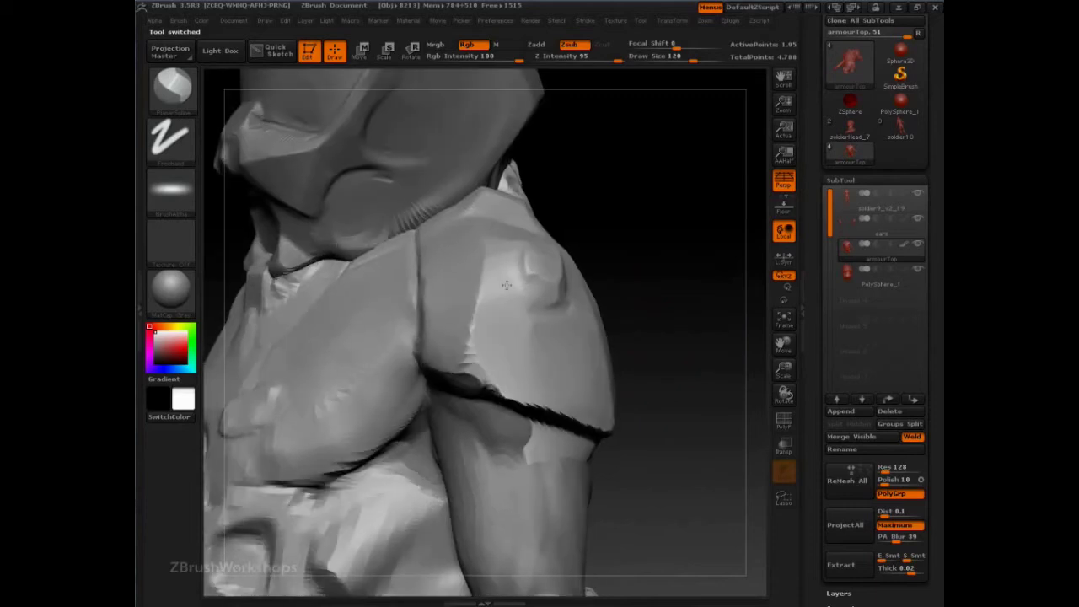
left_click_drag(704, 292, 473, 278)
Step: Set the draw size to 50 and carve narrow planar strokes along and across the vertical edge of the shoulder plate
key("s")
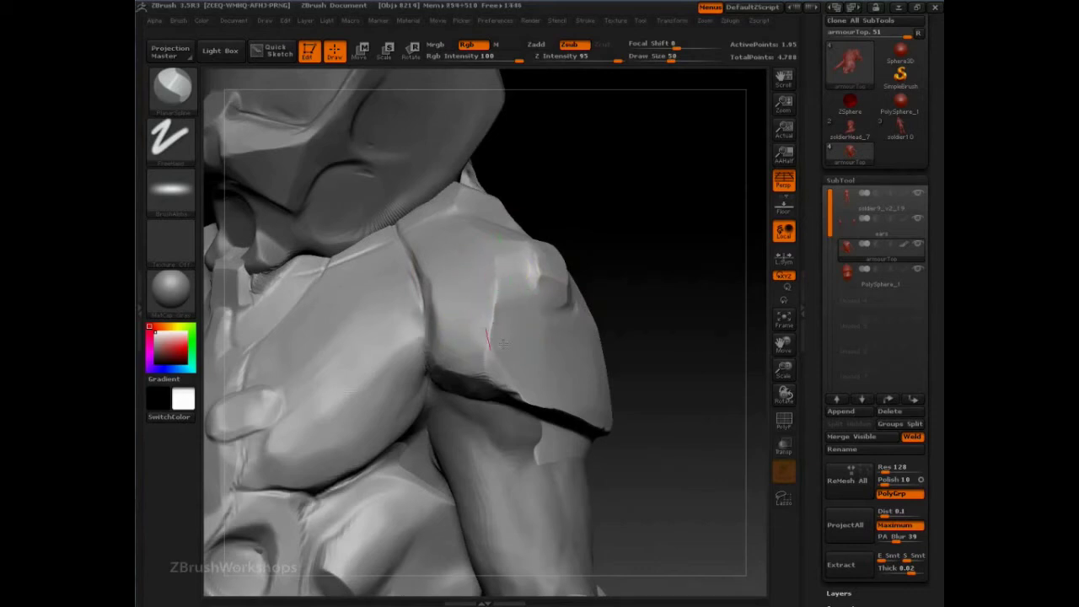
left_click_drag(504, 344, 489, 316)
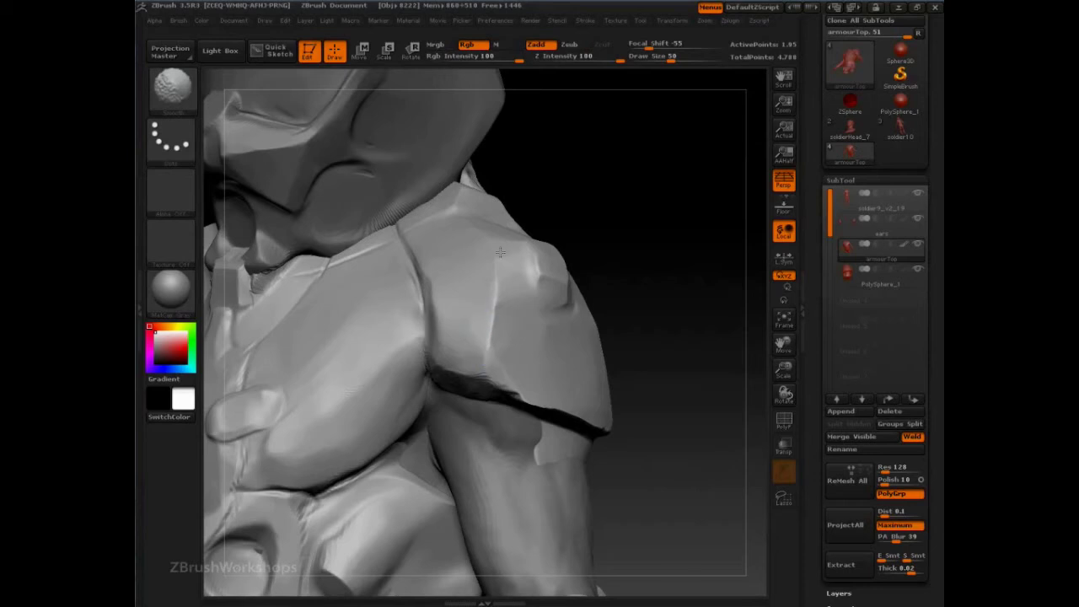
left_click_drag(533, 324, 468, 321)
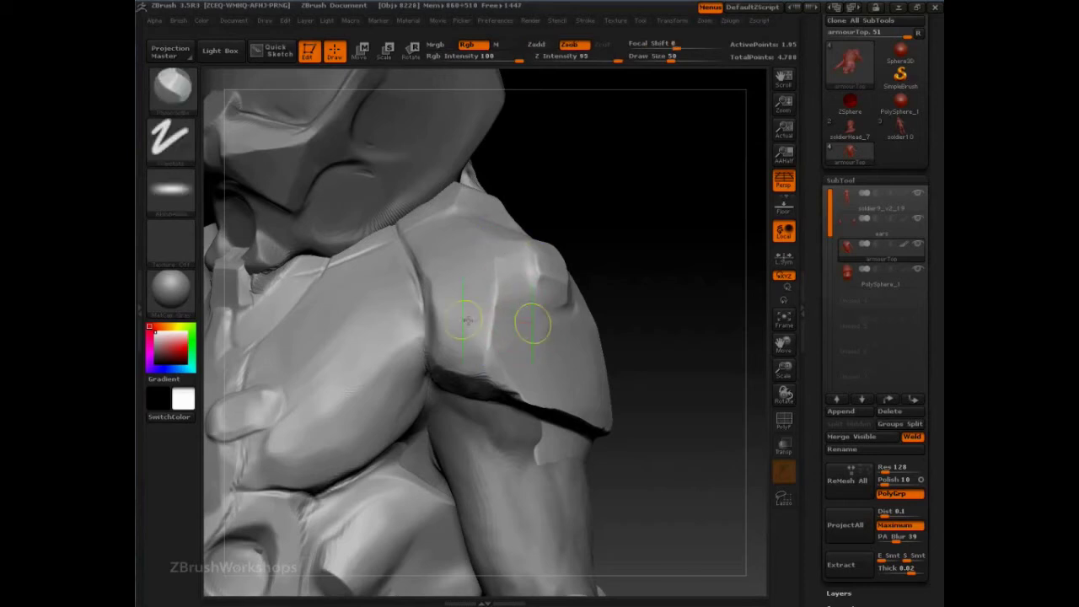
Step: Set Backtrack to Path mode and the draw size to 99, and cut broad facets across both sides of the shoulder plate
left_click(585, 20)
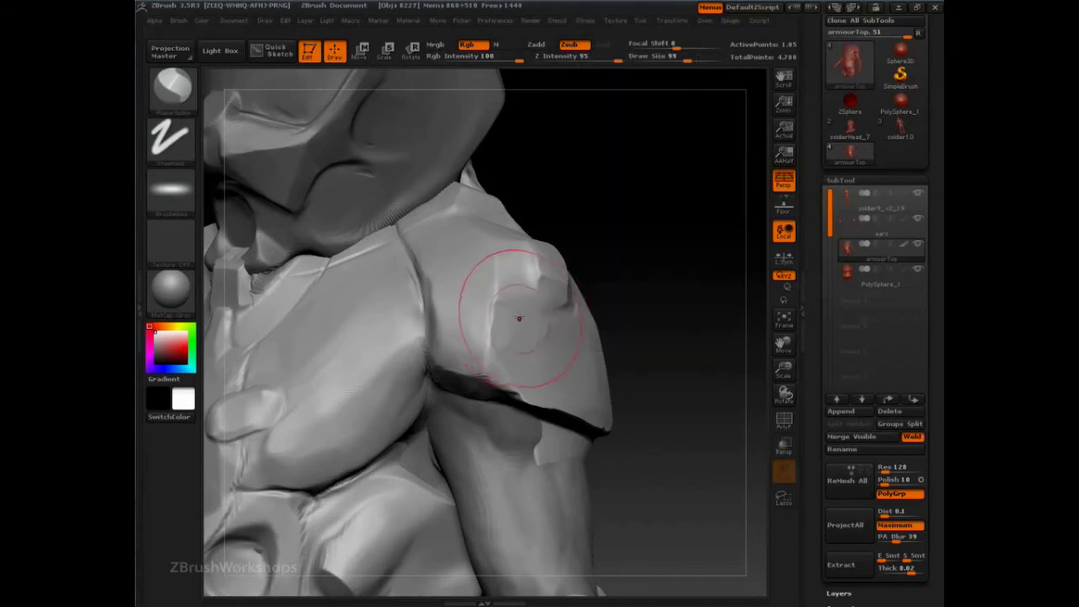
left_click_drag(488, 324, 519, 325)
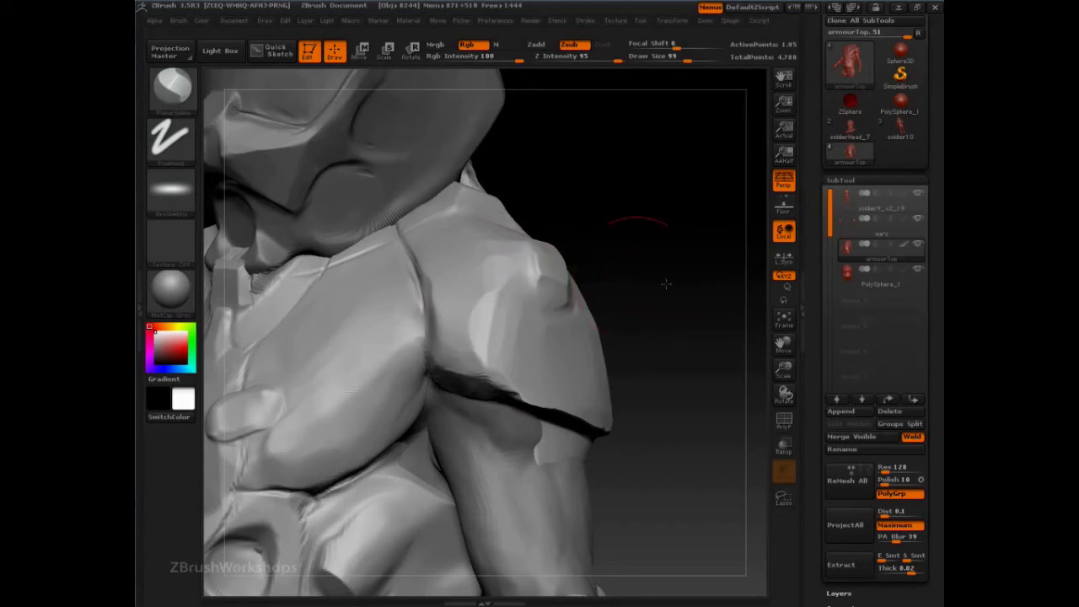
mouse_move(665, 283)
left_mouse_down()
mouse_move(582, 280)
mouse_move(574, 357)
left_mouse_up()
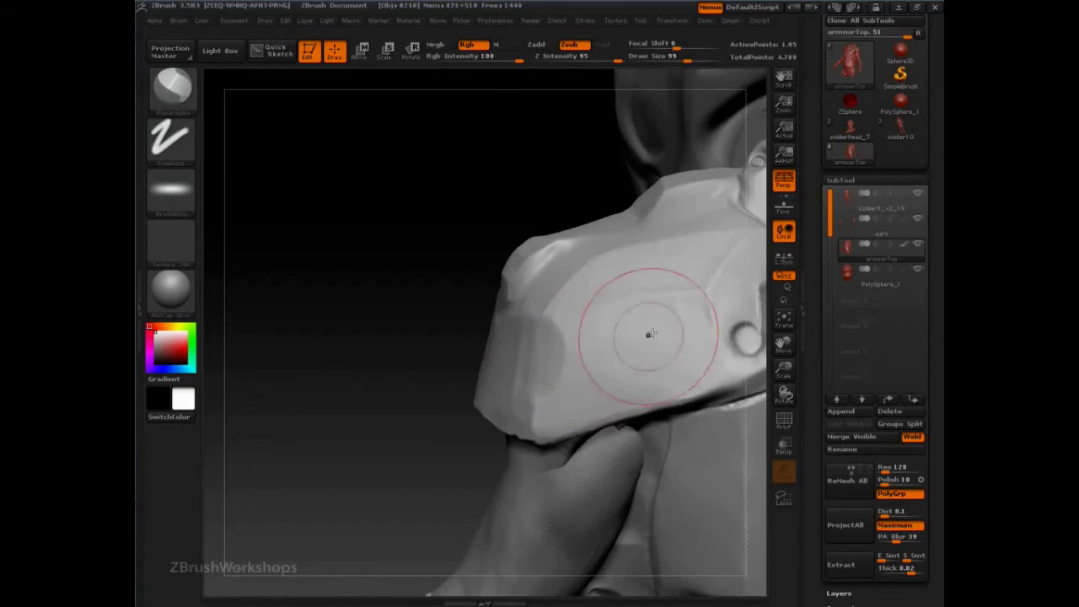
mouse_move(649, 335)
left_mouse_down()
mouse_move(528, 362)
mouse_move(592, 347)
mouse_move(570, 353)
left_mouse_up()
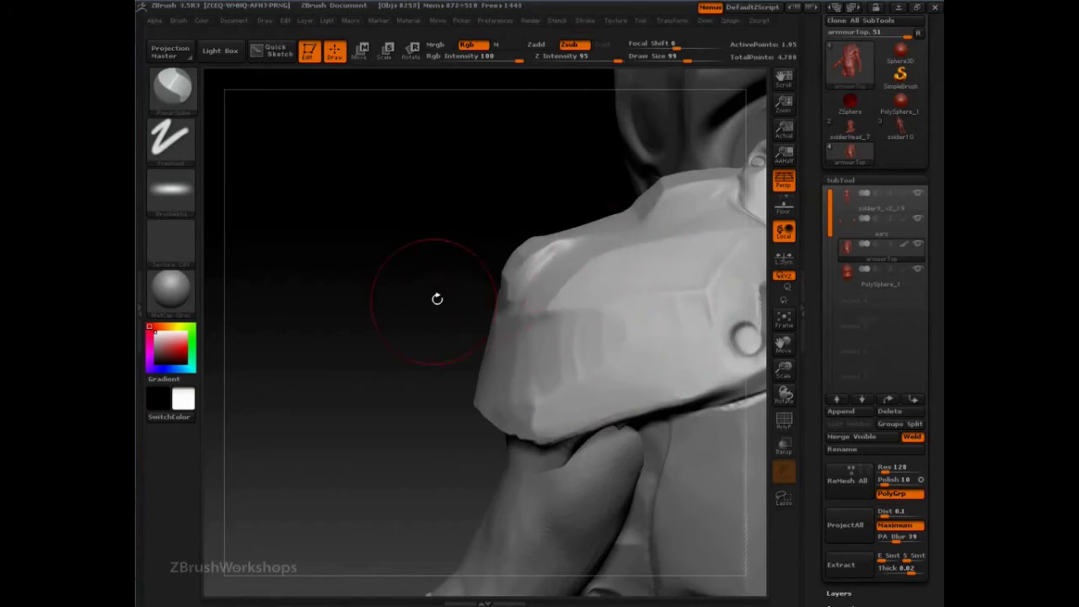
left_click_drag(412, 308, 590, 32)
Step: Switch to the Planar brush, set its Backtrack to Path mode and load Alpha 59
left_click(584, 21)
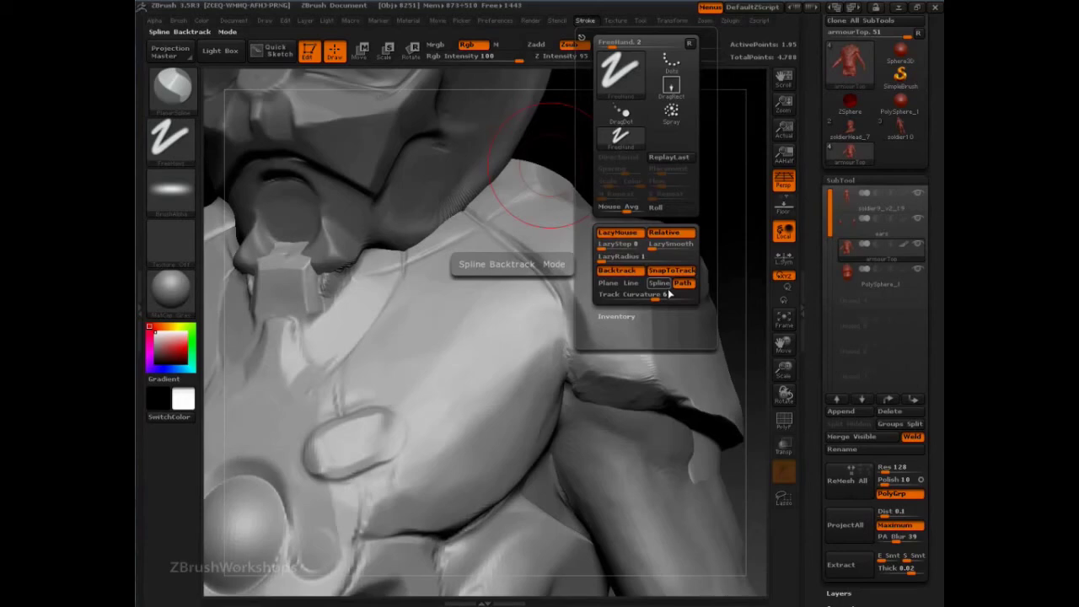
key("b")
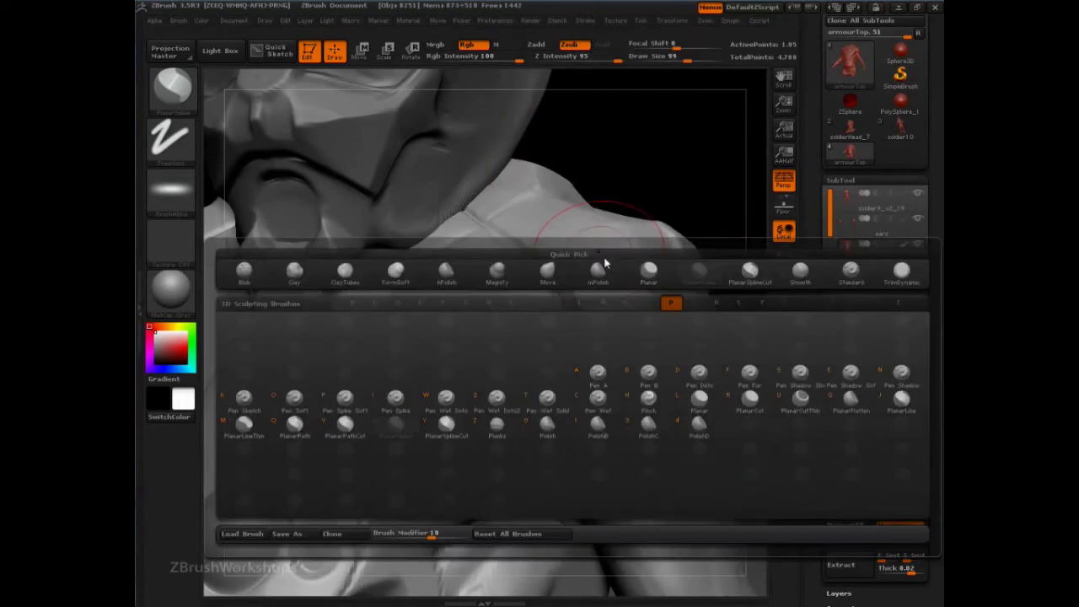
left_click(588, 20)
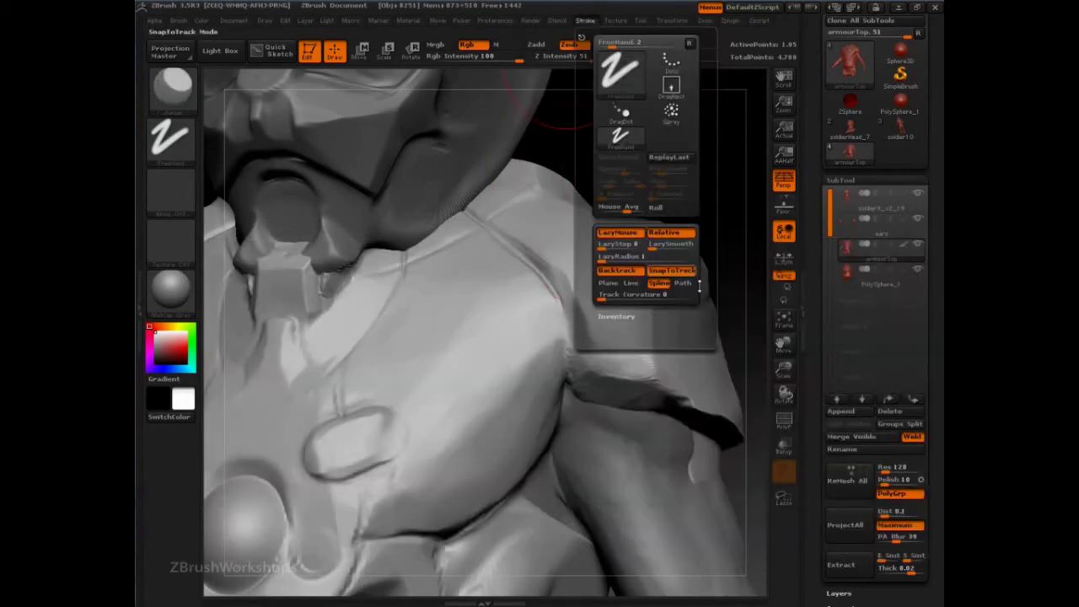
left_click(683, 283)
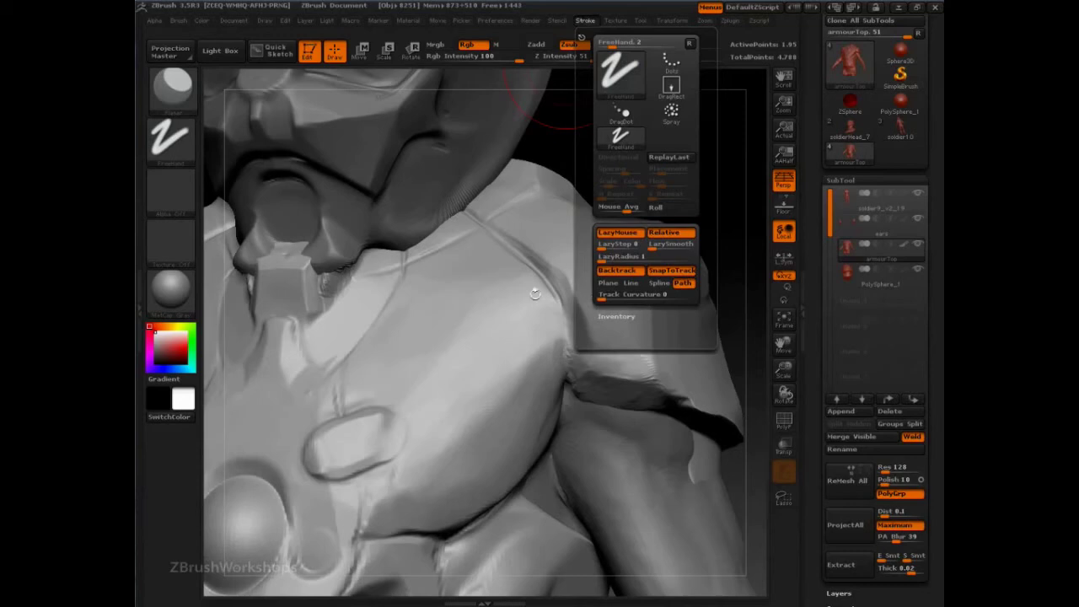
left_click(172, 194)
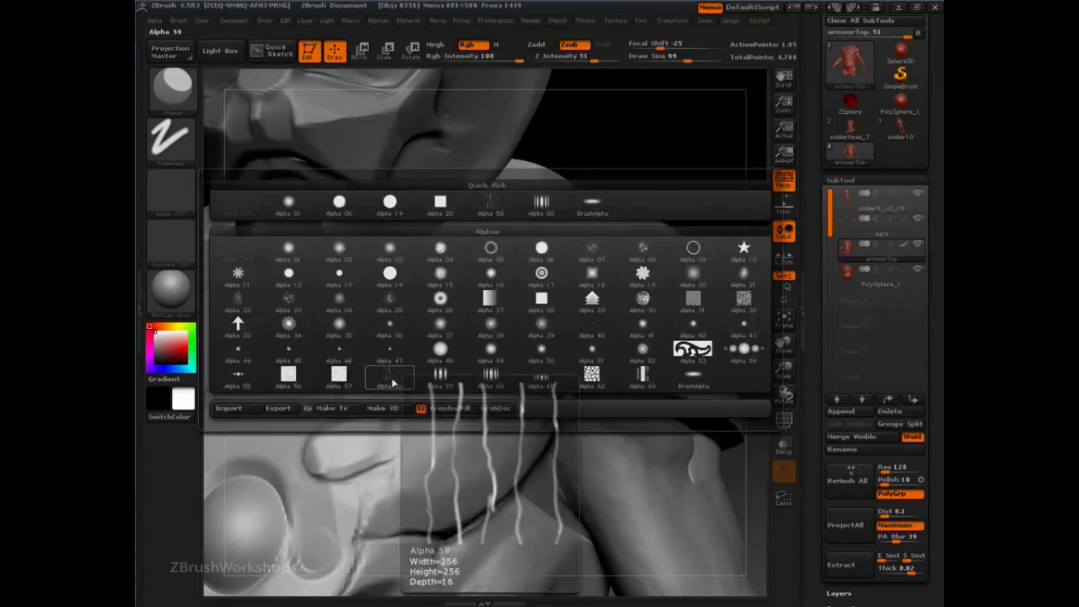
left_click(435, 378)
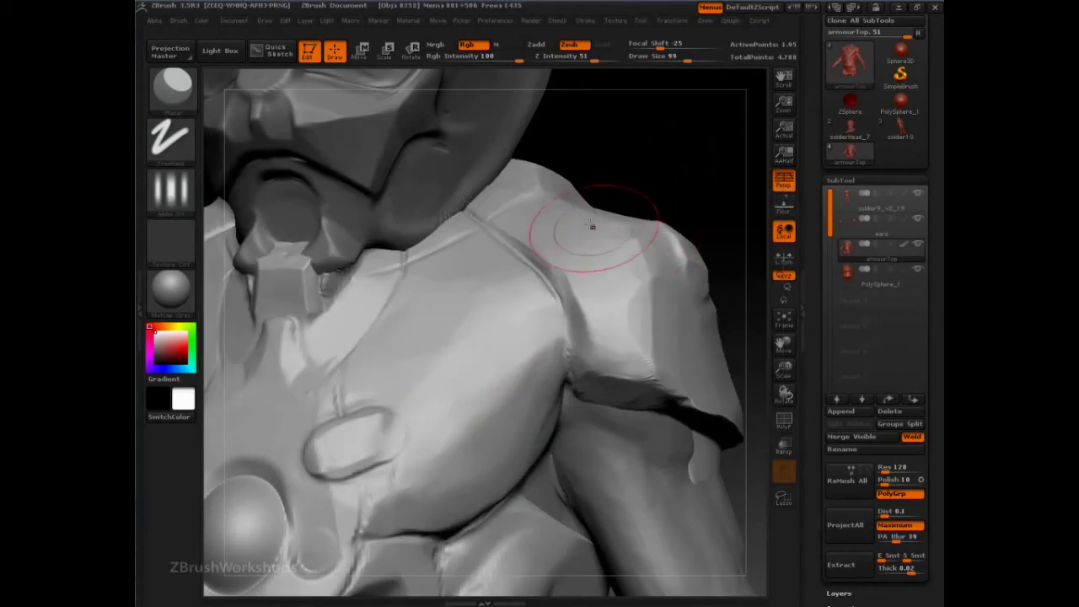
Step: Try striped Path strokes from the shoulder down across the chest plate, undoing each one
left_click_drag(490, 241, 396, 326)
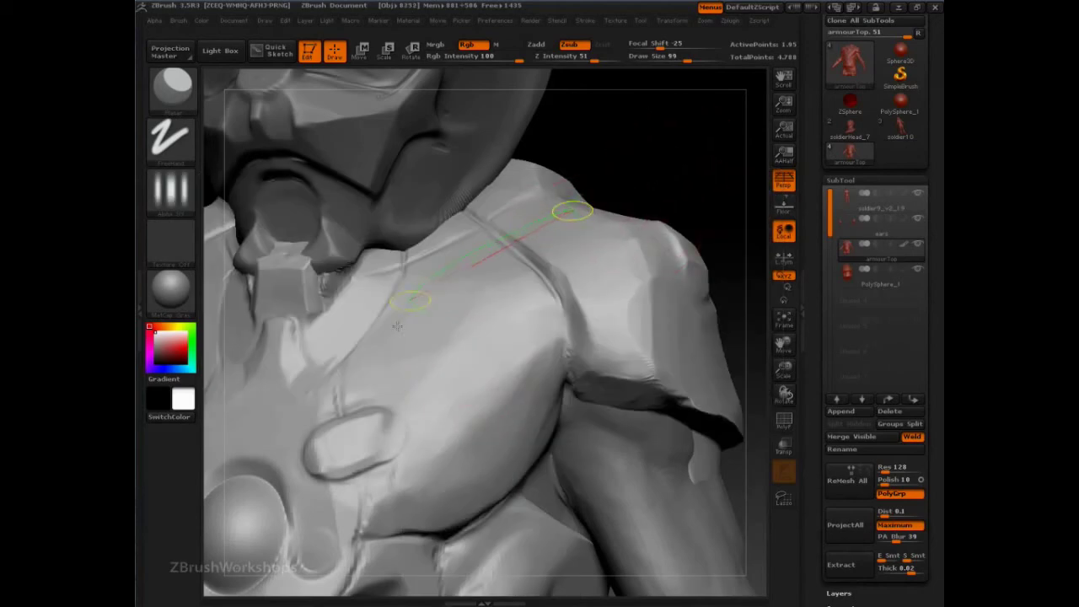
left_click_drag(415, 371, 417, 372)
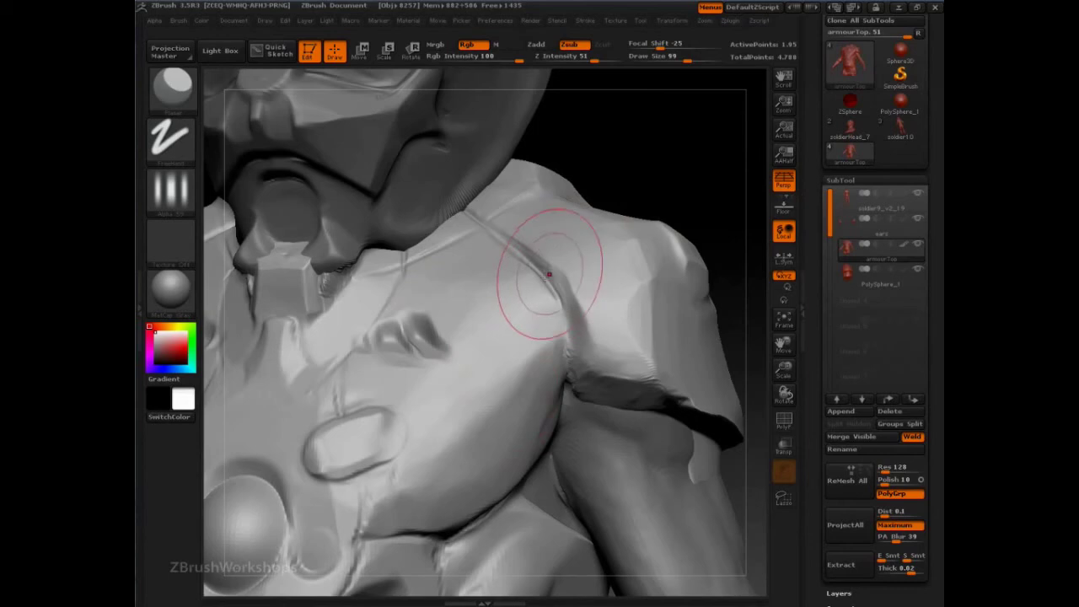
key("ctrl+z")
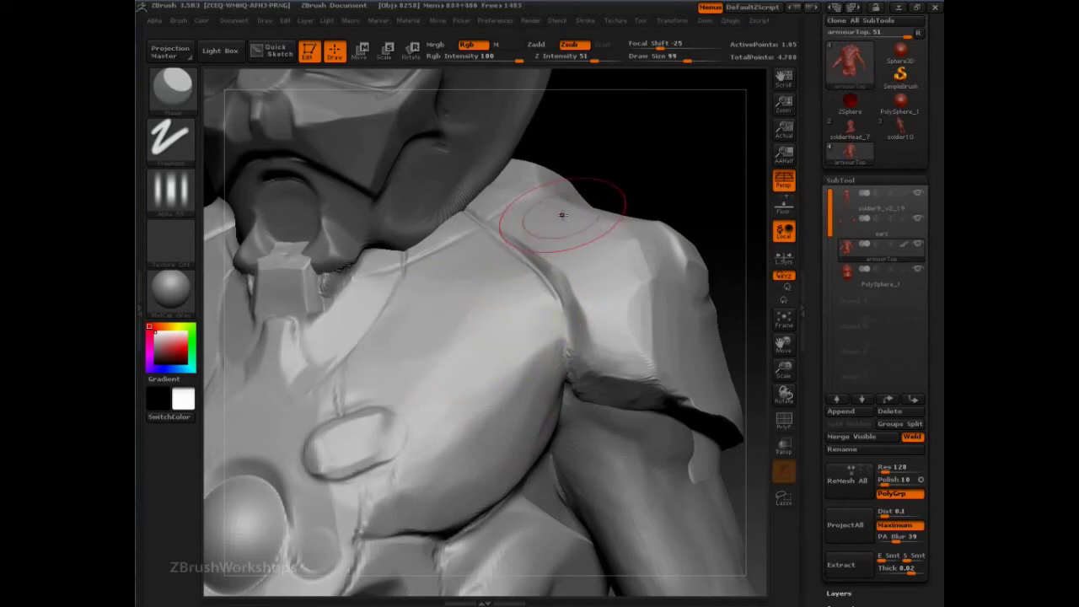
left_click_drag(562, 214, 492, 252)
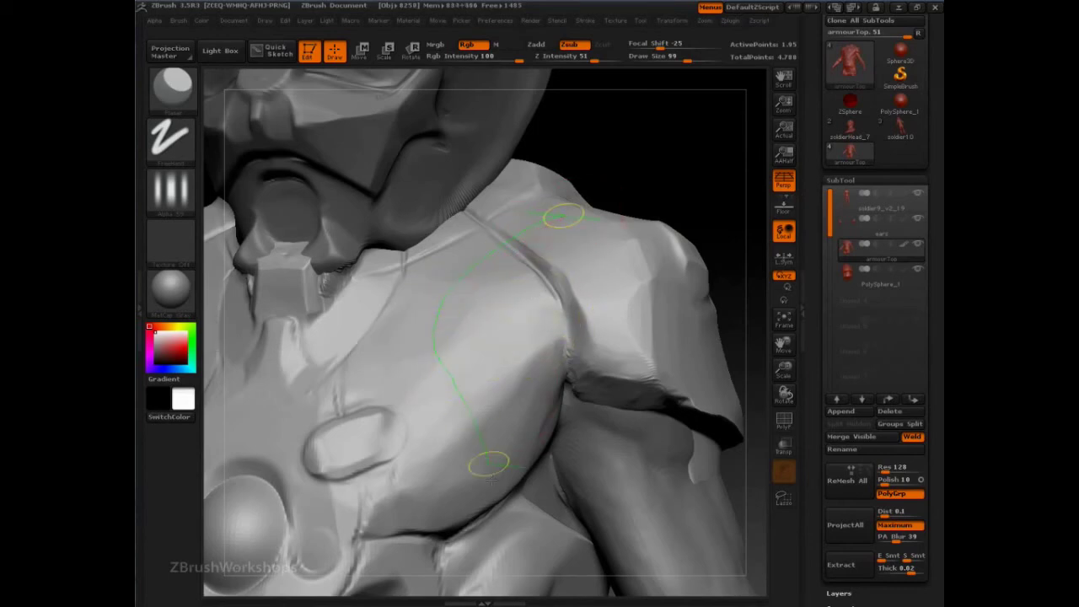
mouse_move(491, 479)
left_mouse_down()
mouse_move(481, 528)
mouse_move(468, 457)
mouse_move(507, 217)
left_mouse_up()
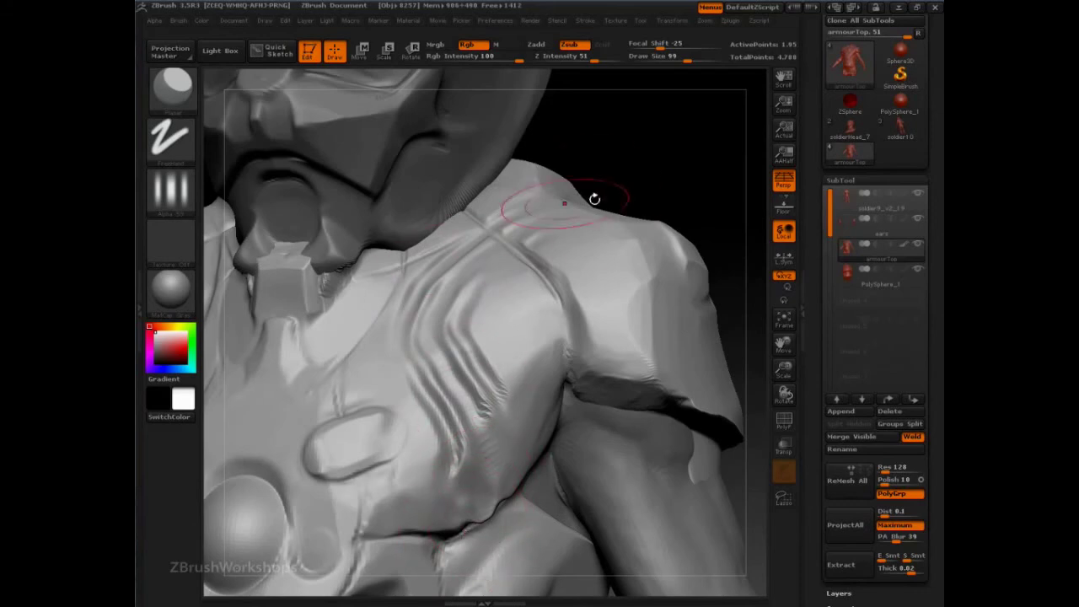
key("ctrl+z")
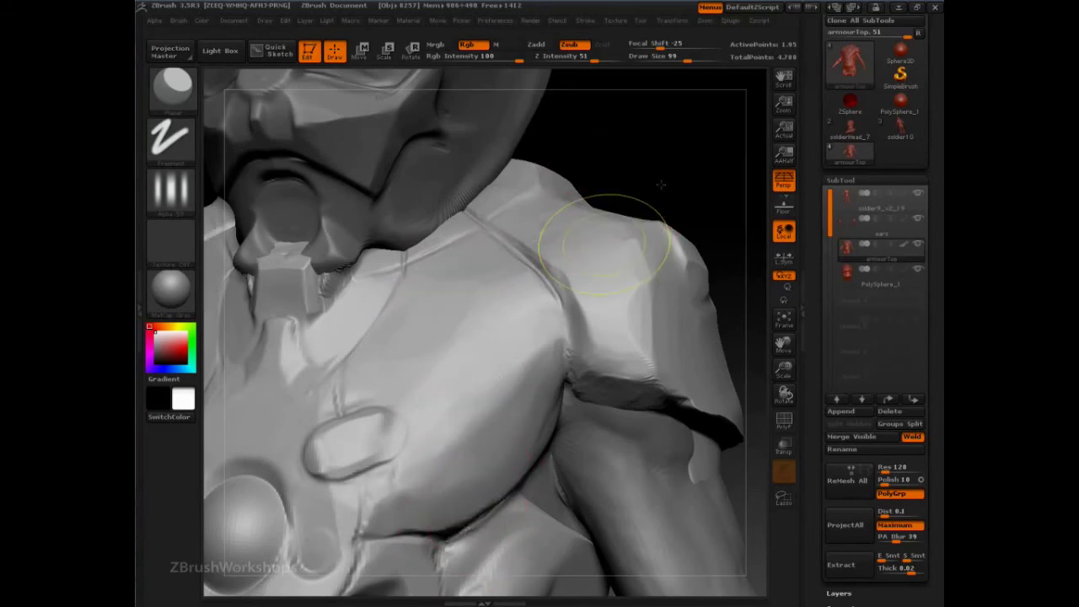
Step: Try striped Path strokes across the top of the shoulder plate and onto the upper chest
mouse_move(708, 223)
left_mouse_down()
mouse_move(543, 256)
mouse_move(496, 291)
left_mouse_up()
mouse_move(450, 332)
left_mouse_down()
mouse_move(557, 277)
mouse_move(494, 303)
mouse_move(579, 230)
mouse_move(599, 218)
mouse_move(608, 239)
left_mouse_up()
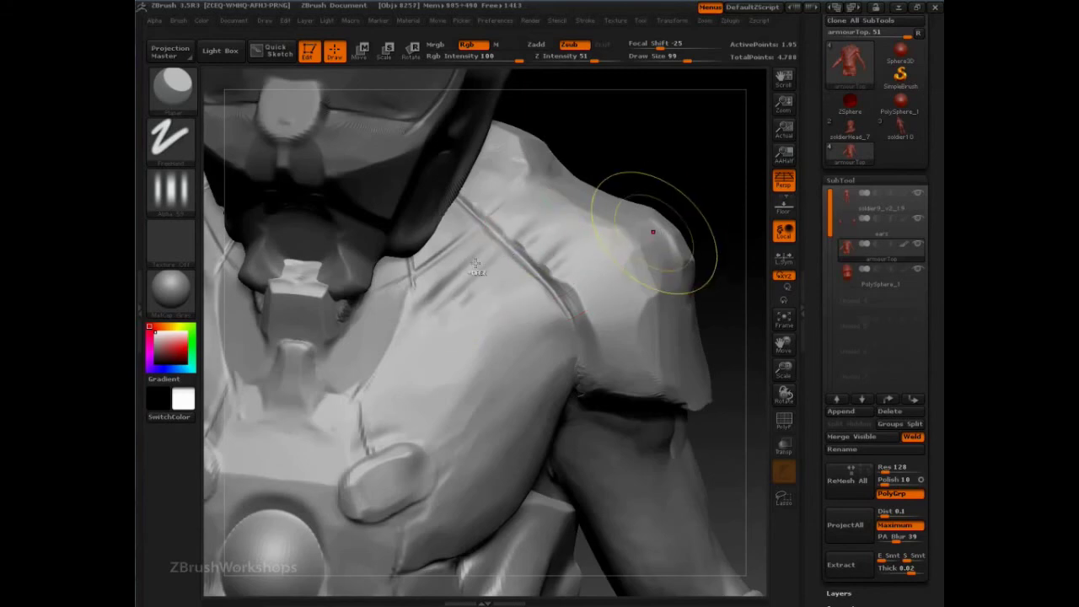
left_click_drag(476, 264, 487, 248)
Step: Switch to the Dots-stroke brush with the round BrushAlpha and set its Backtrack to Path mode
left_click(172, 86)
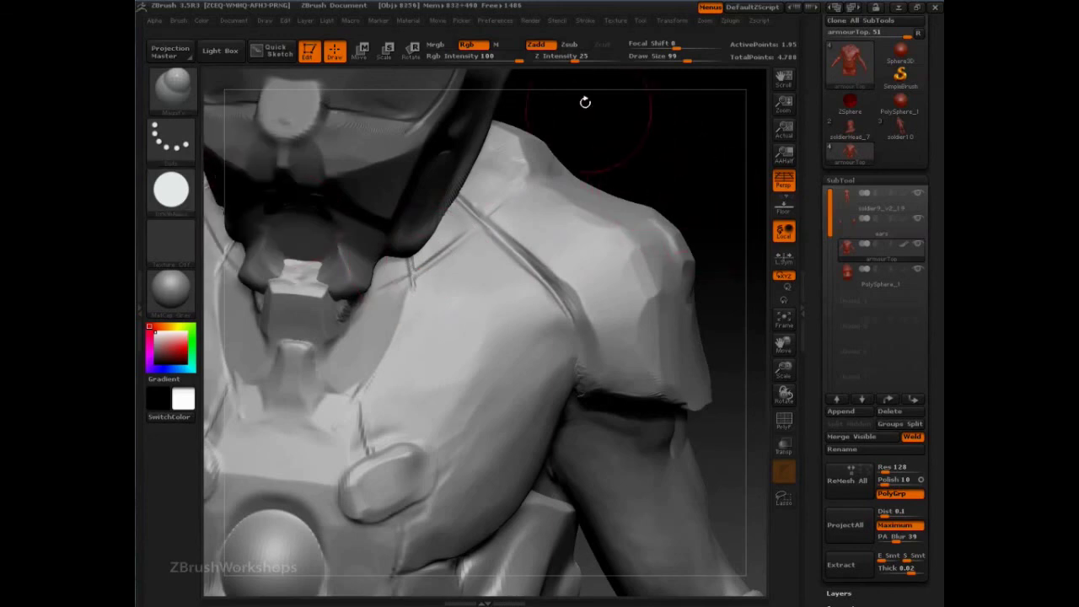
left_click(585, 20)
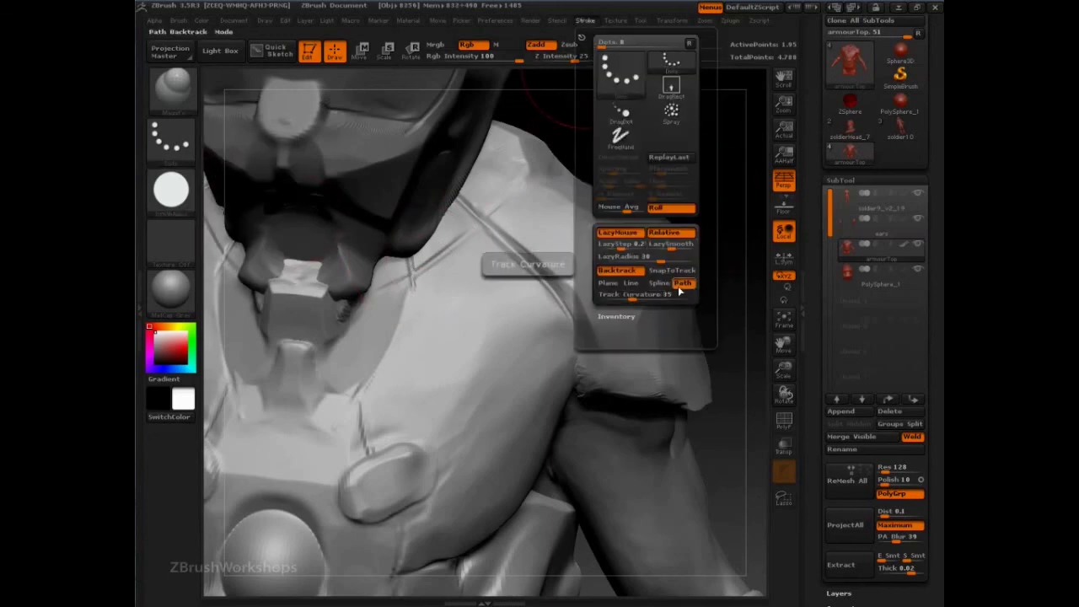
left_click(679, 283)
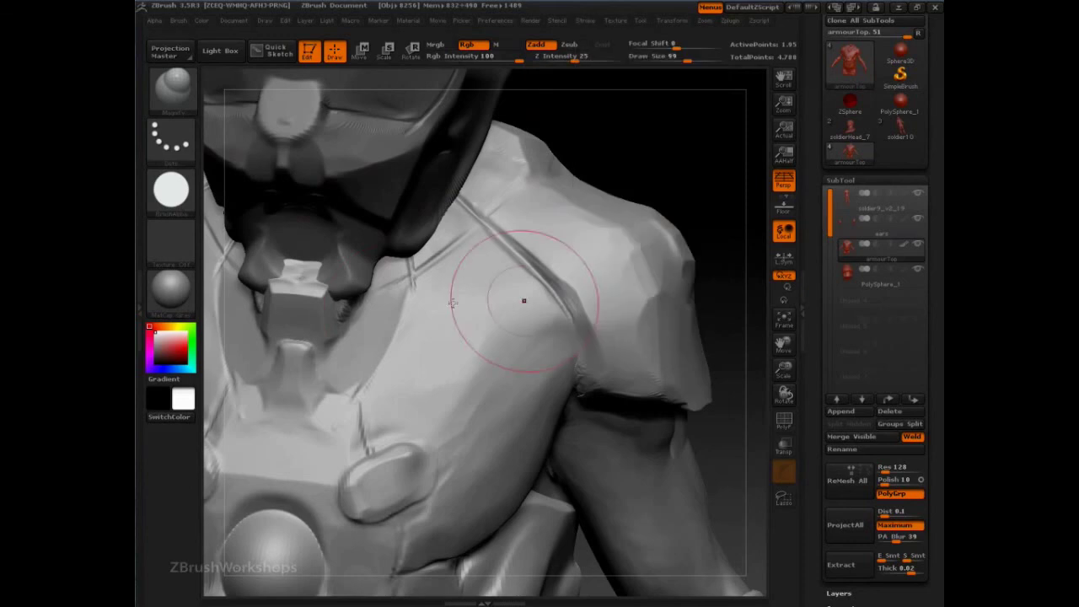
Step: Set the draw size to 44, try a curved Path stroke from the shoulder down the chest, and undo it
key("s")
mouse_move(544, 235)
left_mouse_down()
mouse_move(478, 249)
mouse_move(428, 343)
left_mouse_up()
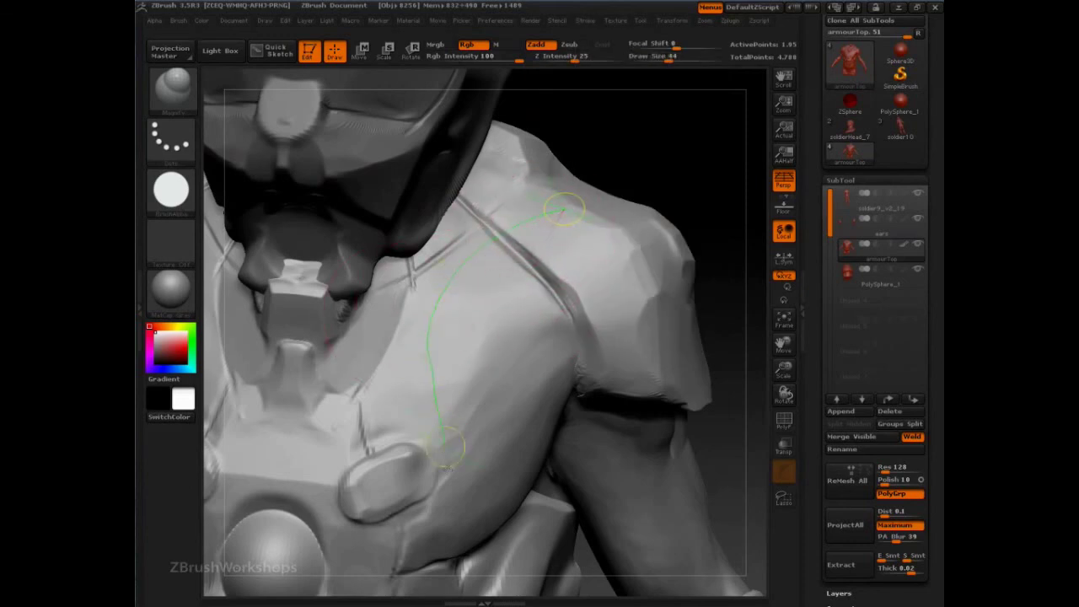
mouse_move(421, 531)
left_mouse_down()
mouse_move(459, 354)
mouse_move(513, 264)
mouse_move(599, 215)
mouse_move(578, 237)
left_mouse_up()
key("ctrl+z")
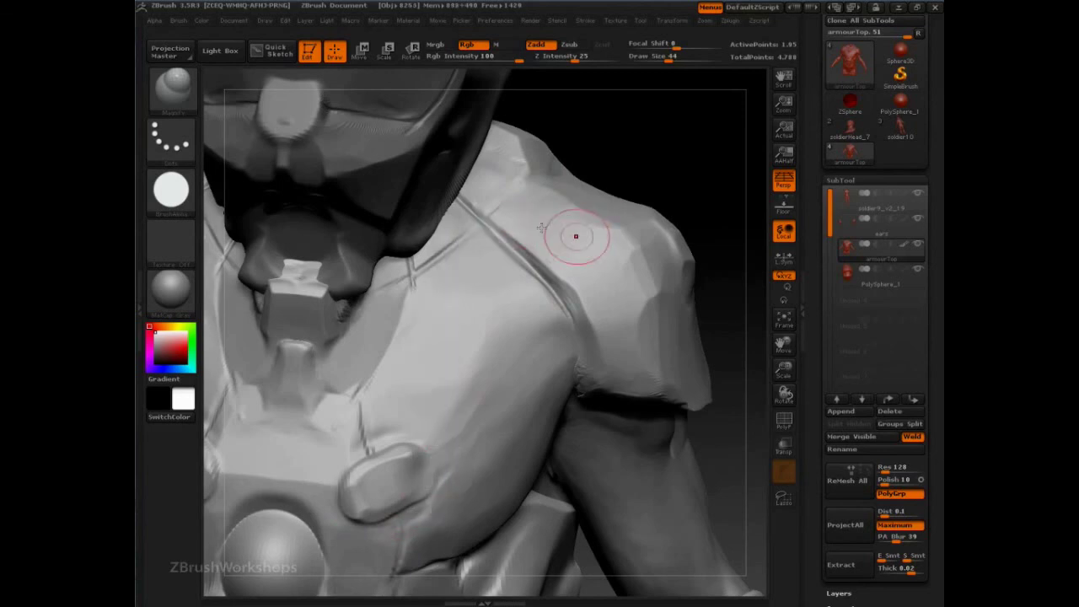
Step: Set the draw size to 16 and lay a row of small round details along the inner edge of the chest plate
key("s")
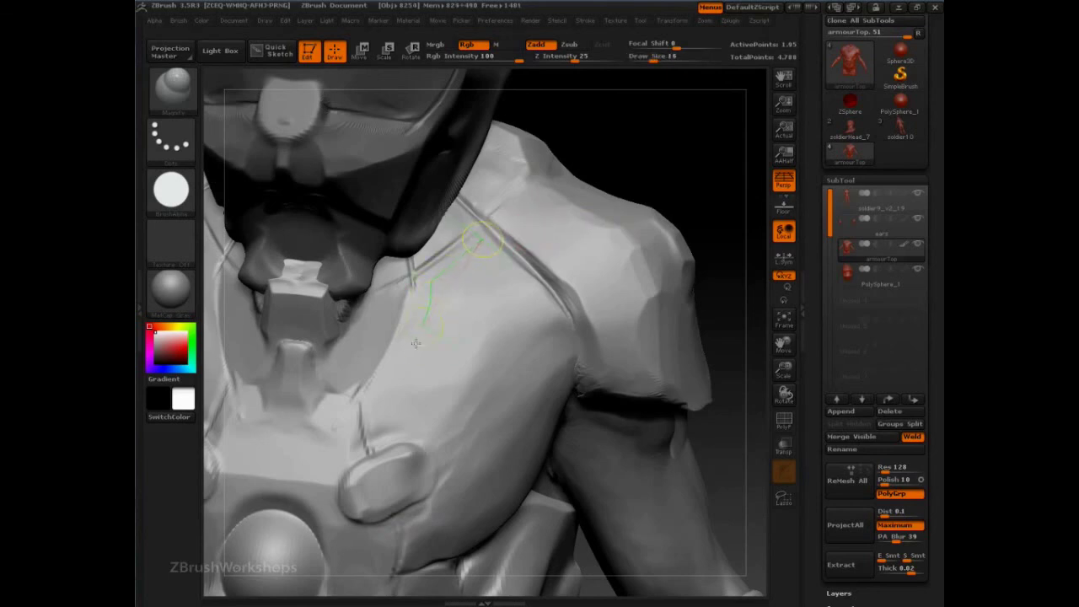
left_click_drag(381, 406, 410, 361)
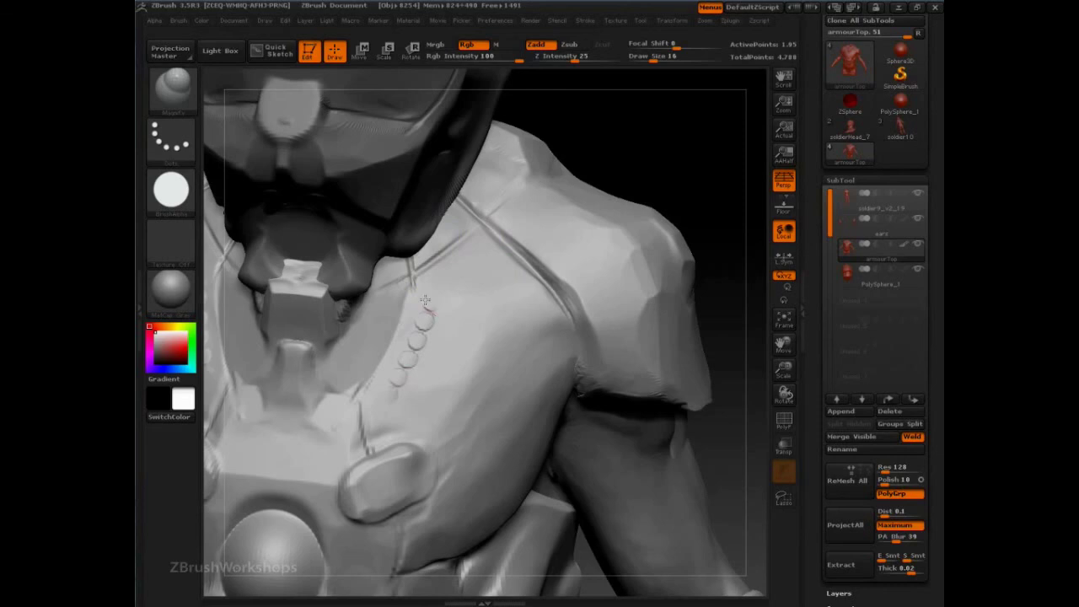